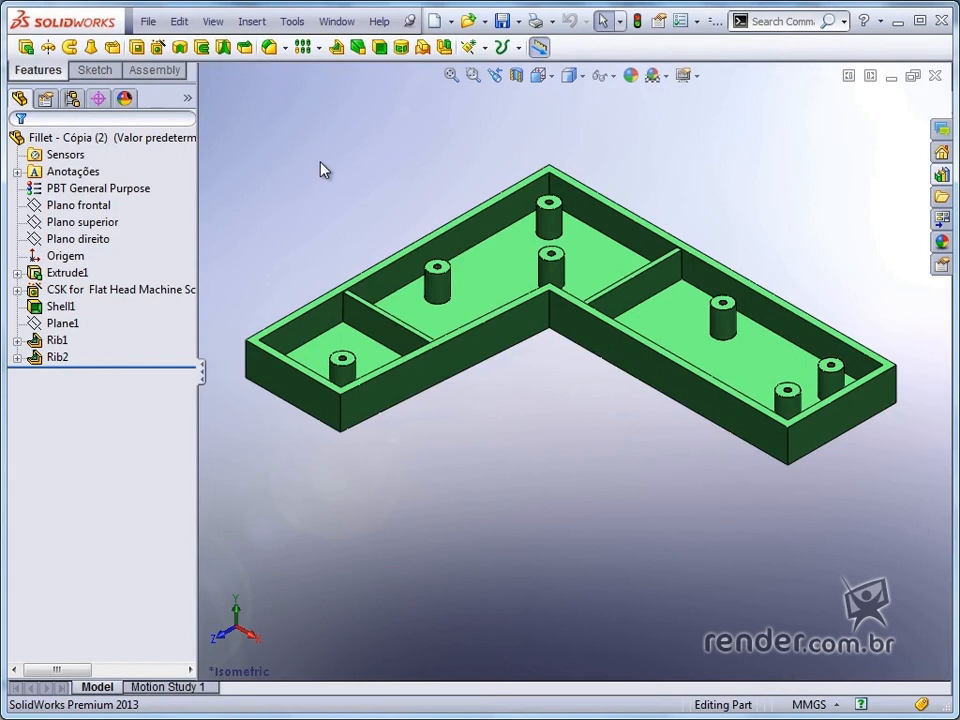
# Start a manual constant radius fillet of 5 mm on the two inner bottom edges of the L and the adjoining right-arm end edge
pyautogui.click(268, 48)
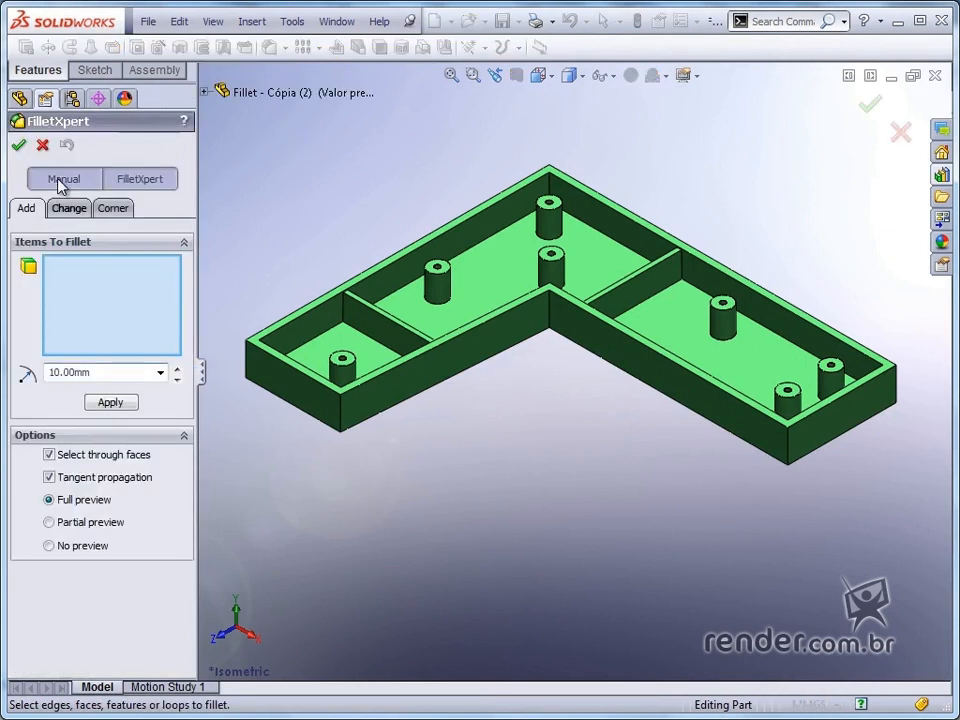
pyautogui.click(62, 180)
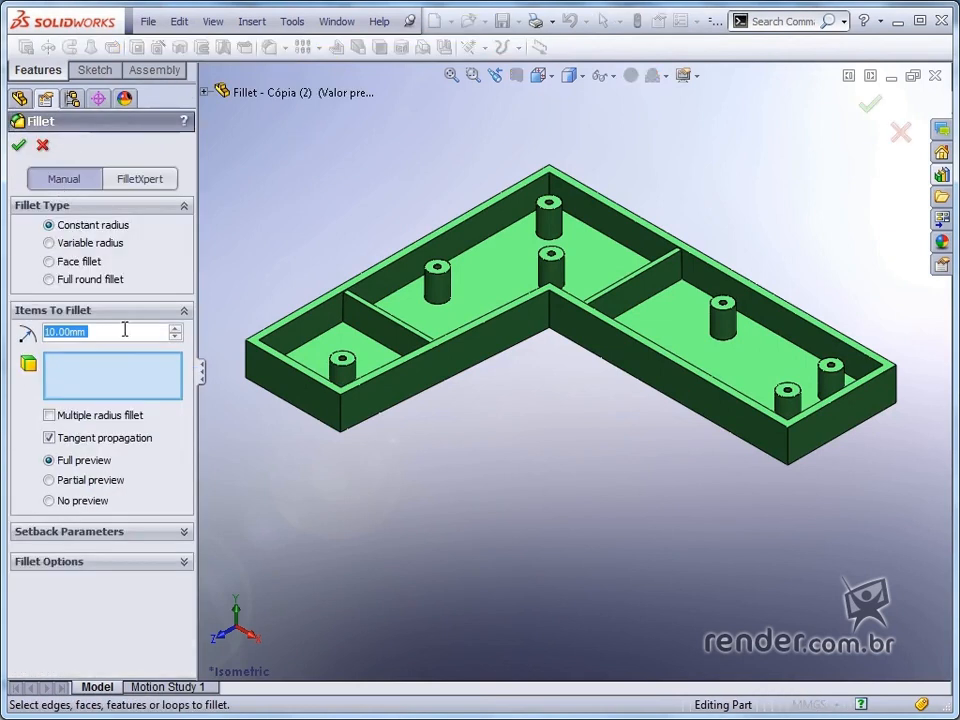
pyautogui.write('5')
pyautogui.press('Return')
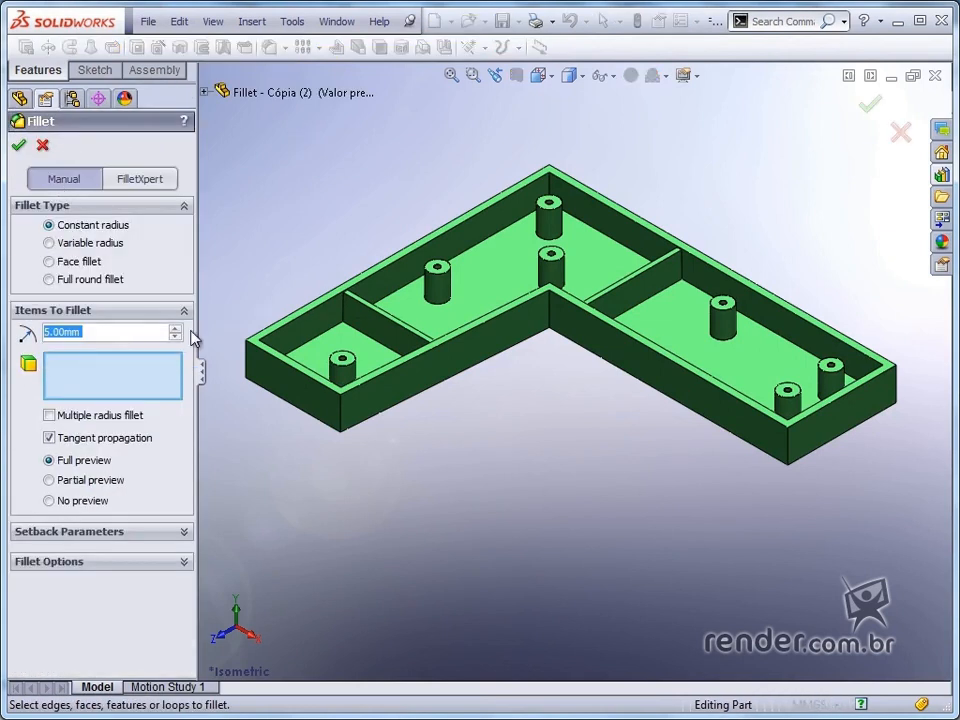
pyautogui.click(476, 370)
pyautogui.click(627, 383)
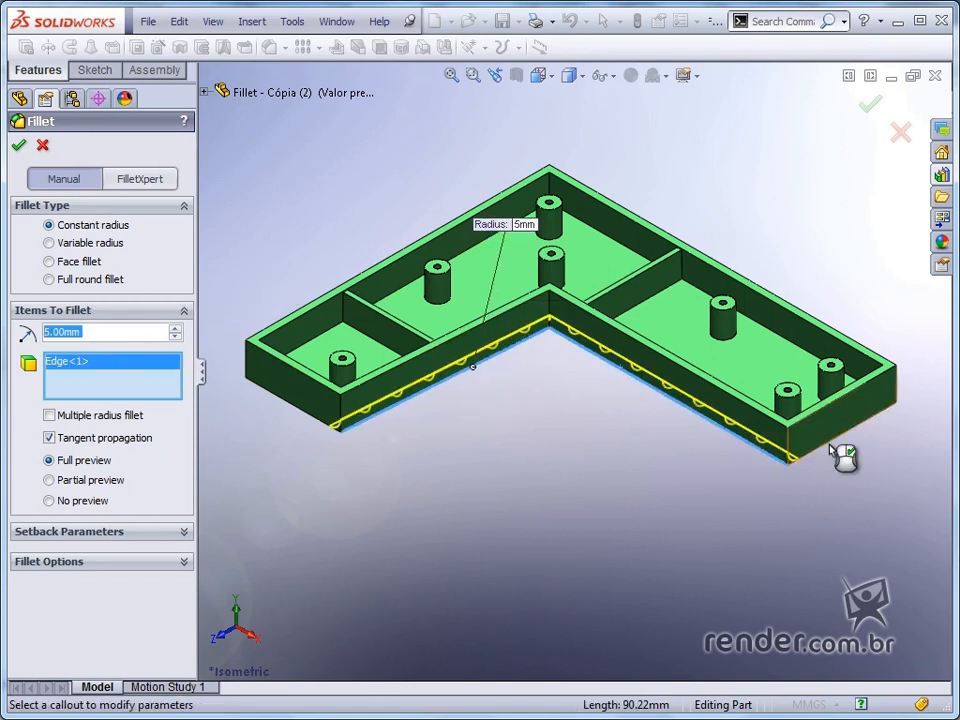
pyautogui.click(840, 442)
# Add the other end edge and the two long outer edges of the underside, and apply the fillet
pyautogui.moveTo(812, 512); pyautogui.dragTo(860, 300, button='middle')
pyautogui.click(347, 262)
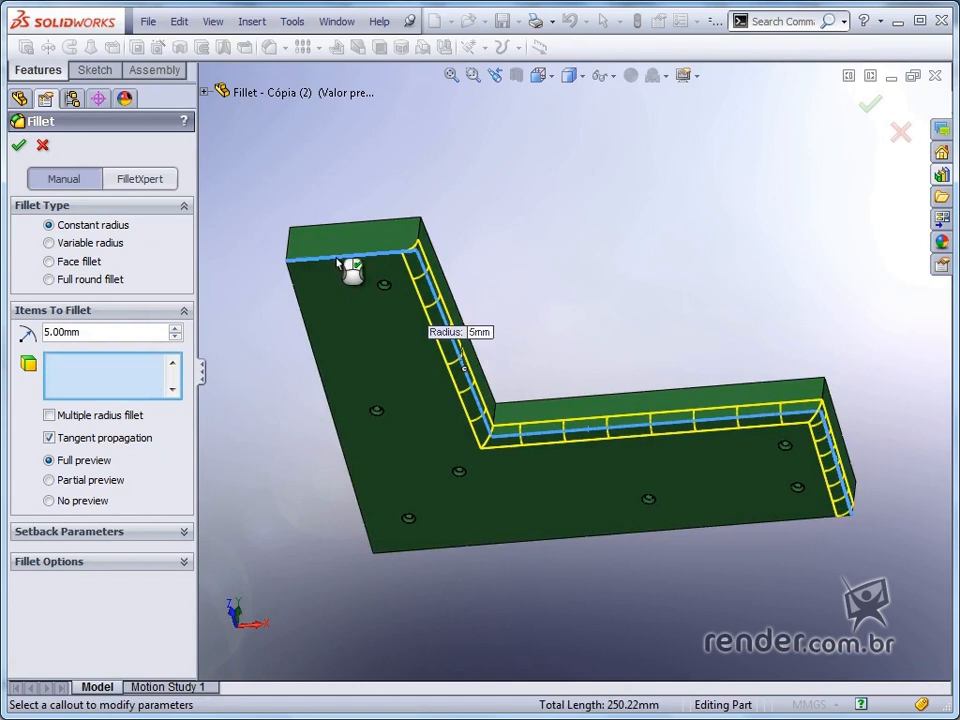
pyautogui.click(309, 338)
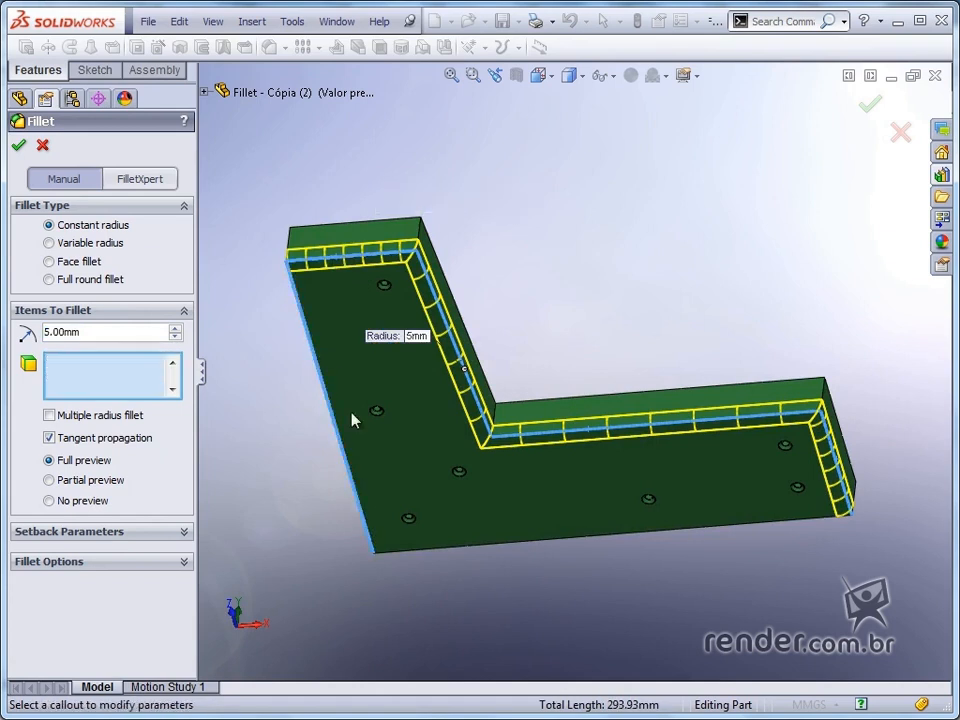
pyautogui.click(478, 546)
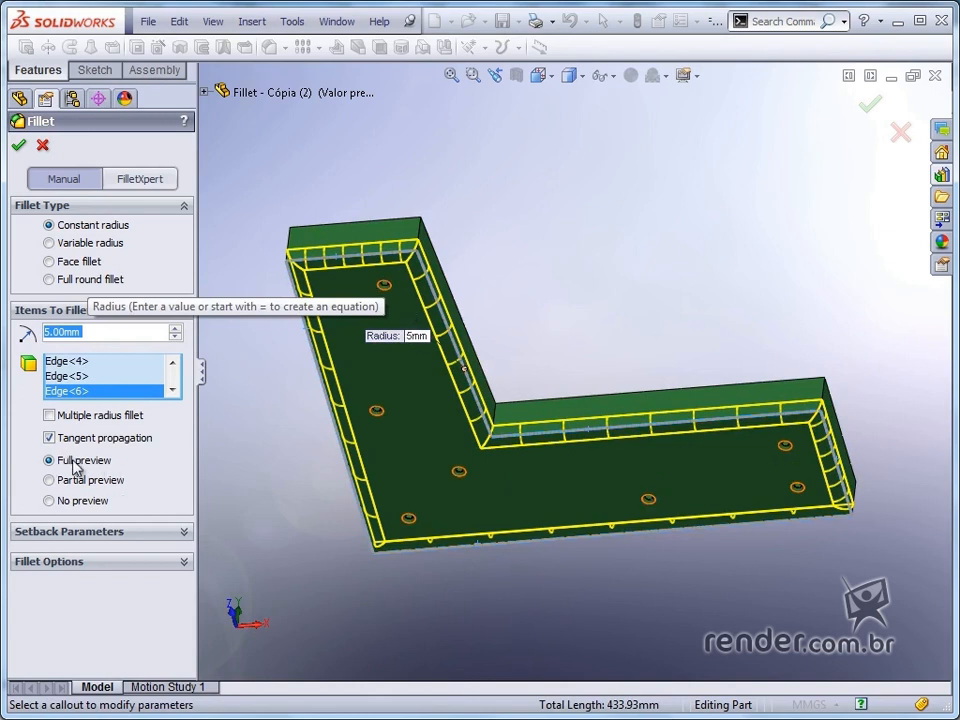
pyautogui.click(19, 147)
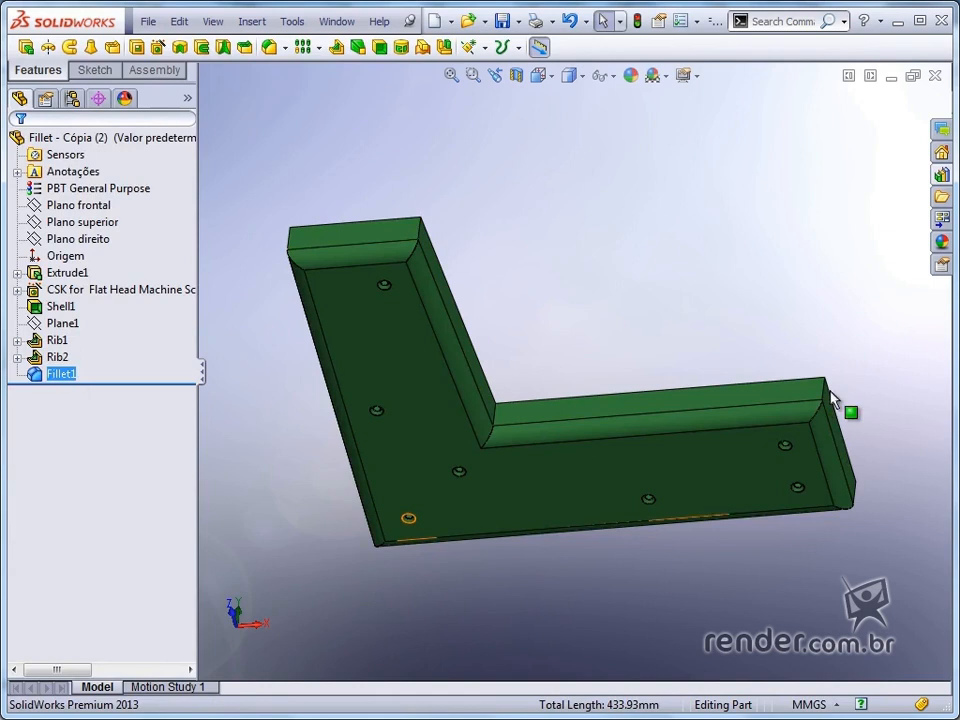
pyautogui.click(692, 602)
pyautogui.hotkey('ctrl', '7')
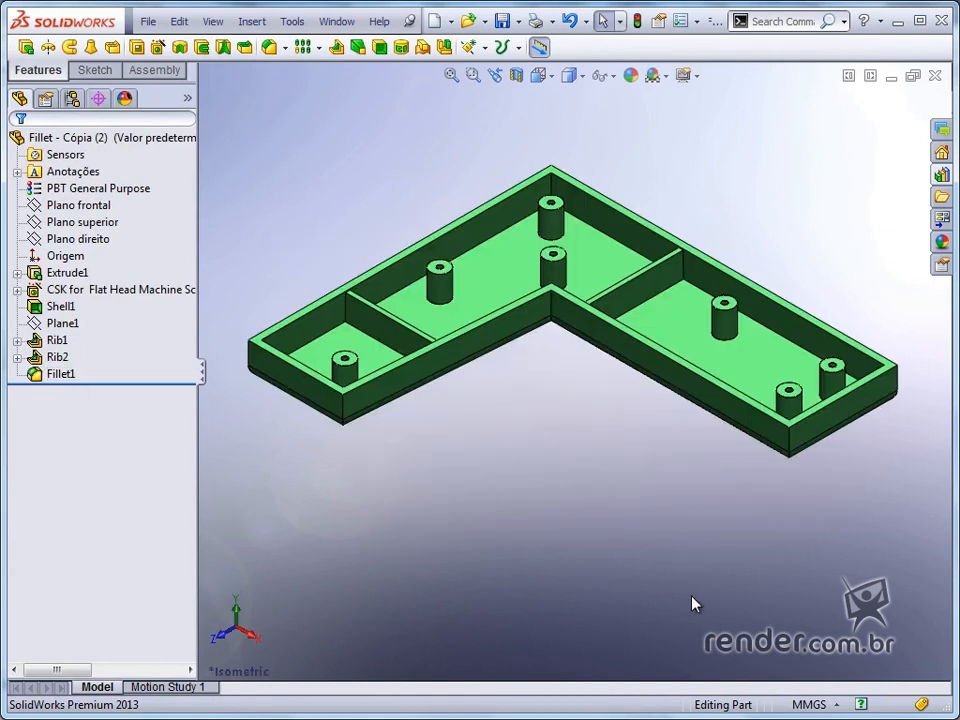
# Start a variable radius fillet on the floor edge of the middle compartment's long outer wall, with 2 mm at the rib end
pyautogui.click(268, 47)
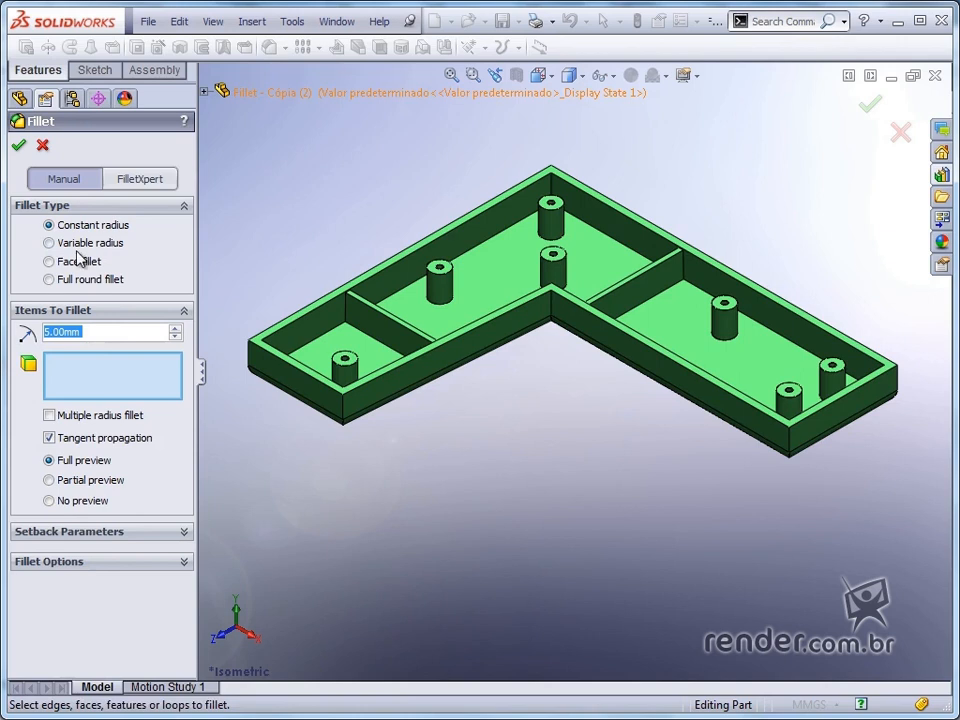
pyautogui.click(49, 243)
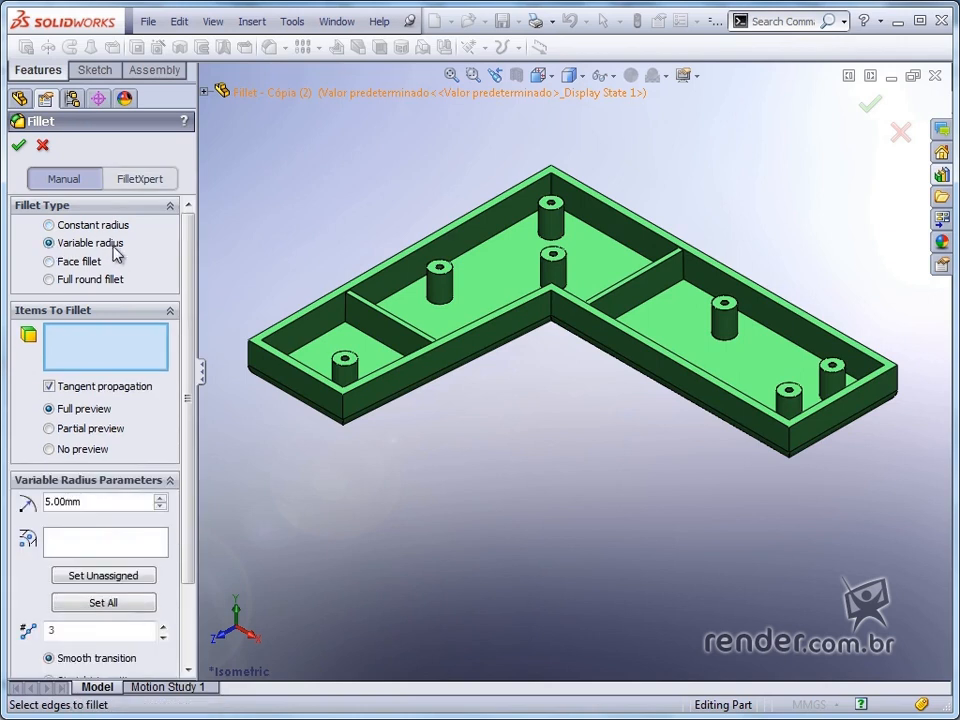
pyautogui.scroll(-5, 474, 209)
pyautogui.click(403, 315)
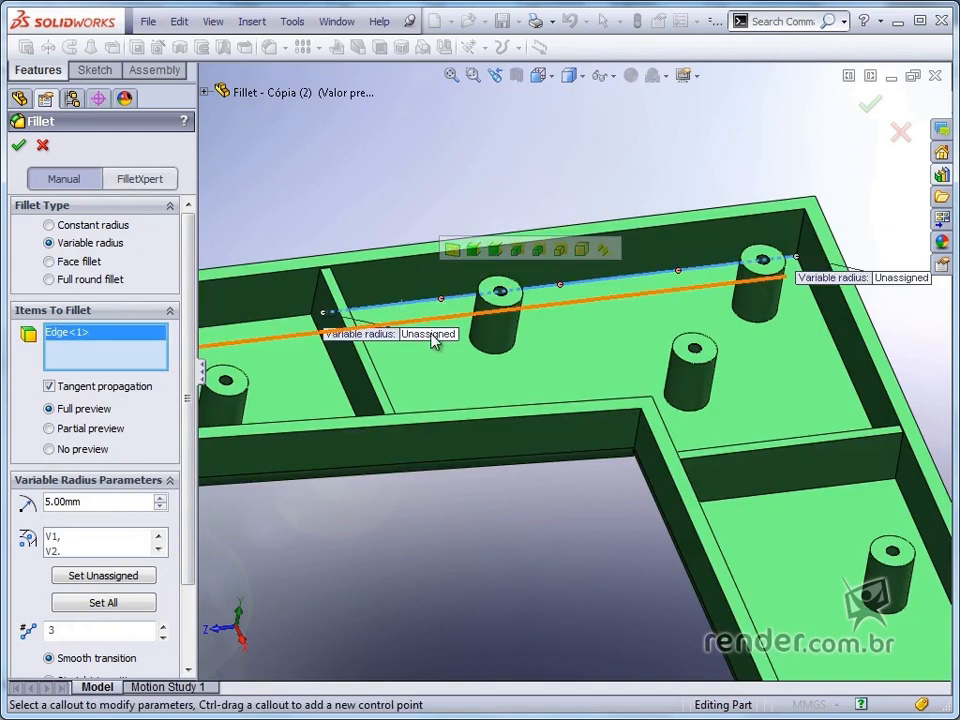
pyautogui.click(431, 335)
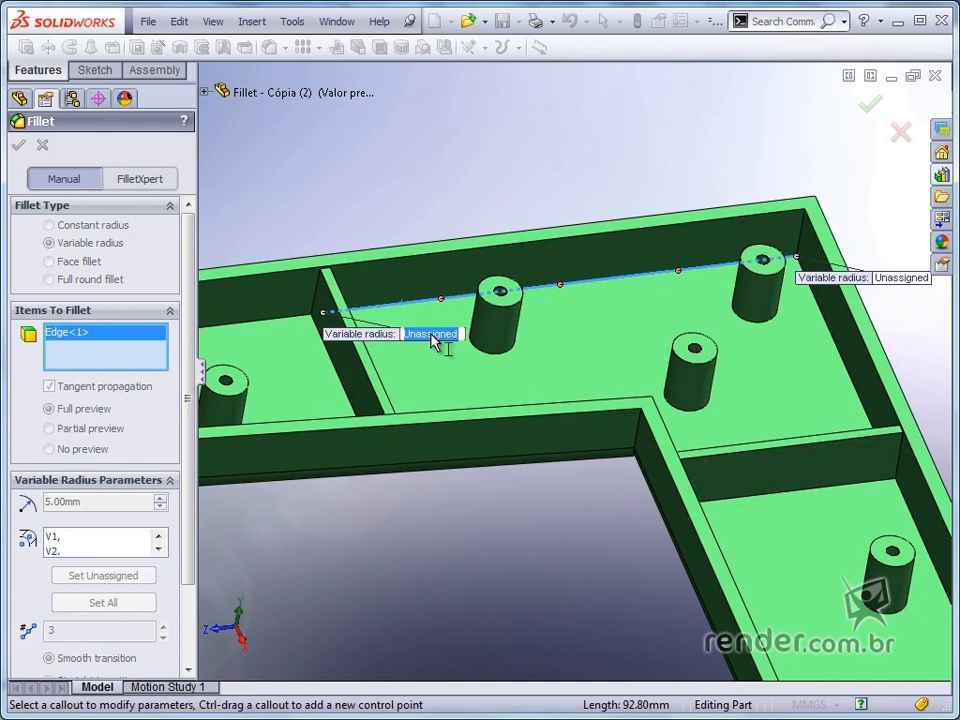
pyautogui.write('2')
pyautogui.press('Return')
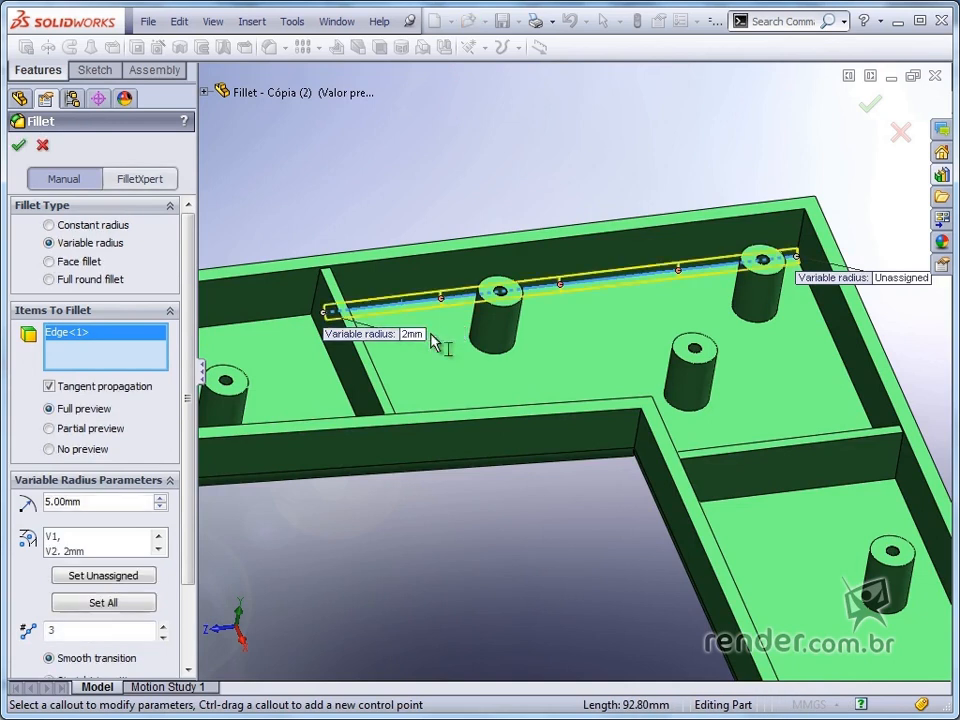
# Assign a 5 mm radius to the control point at 75% along the variable fillet edge
pyautogui.click(441, 299)
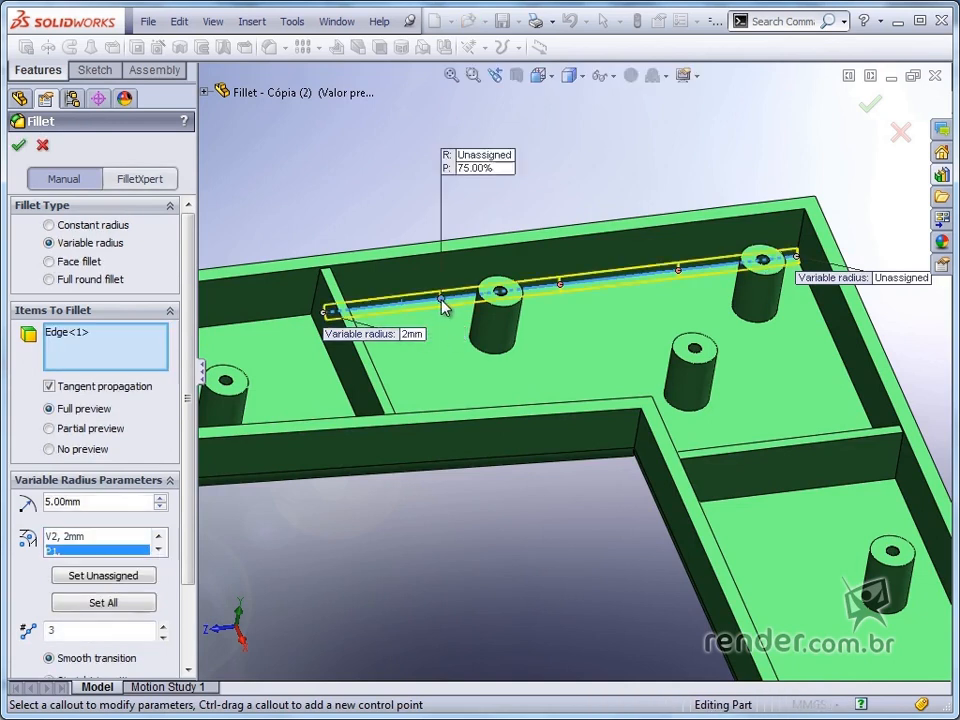
pyautogui.click(469, 156)
pyautogui.write('5')
pyautogui.press('Return')
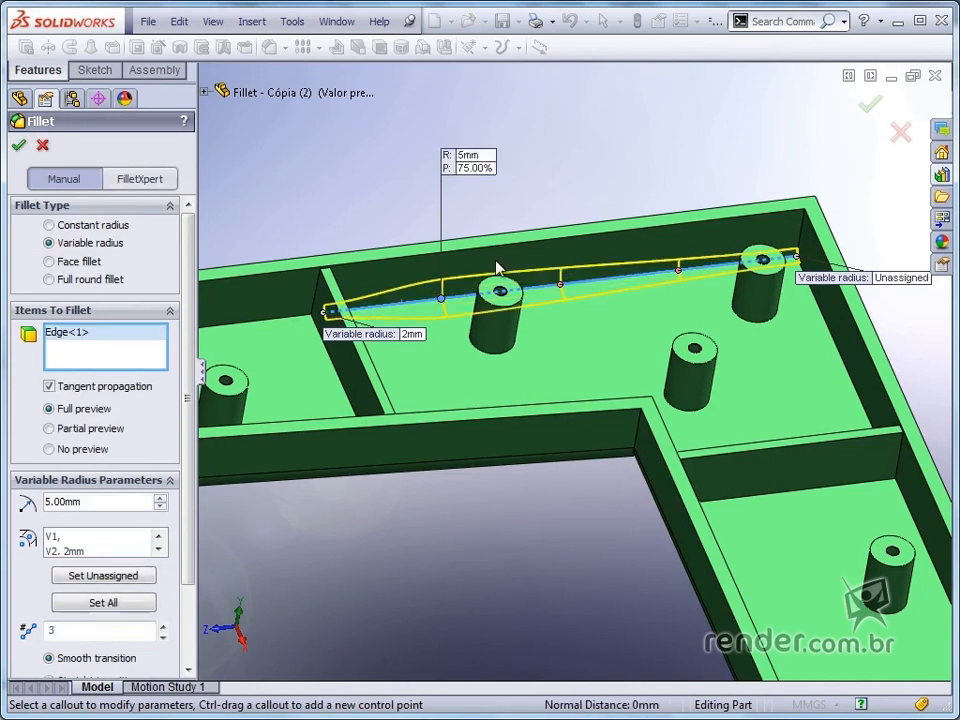
# Assign a 4 mm radius to the control point at 25% along the edge and apply the variable radius fillet
pyautogui.click(679, 272)
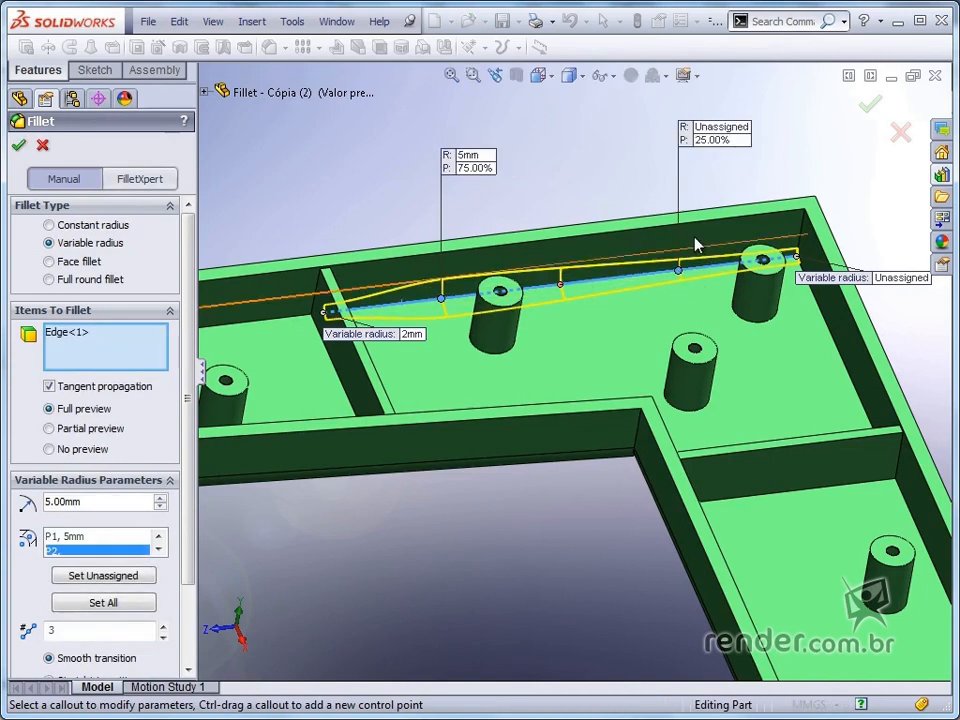
pyautogui.click(707, 128)
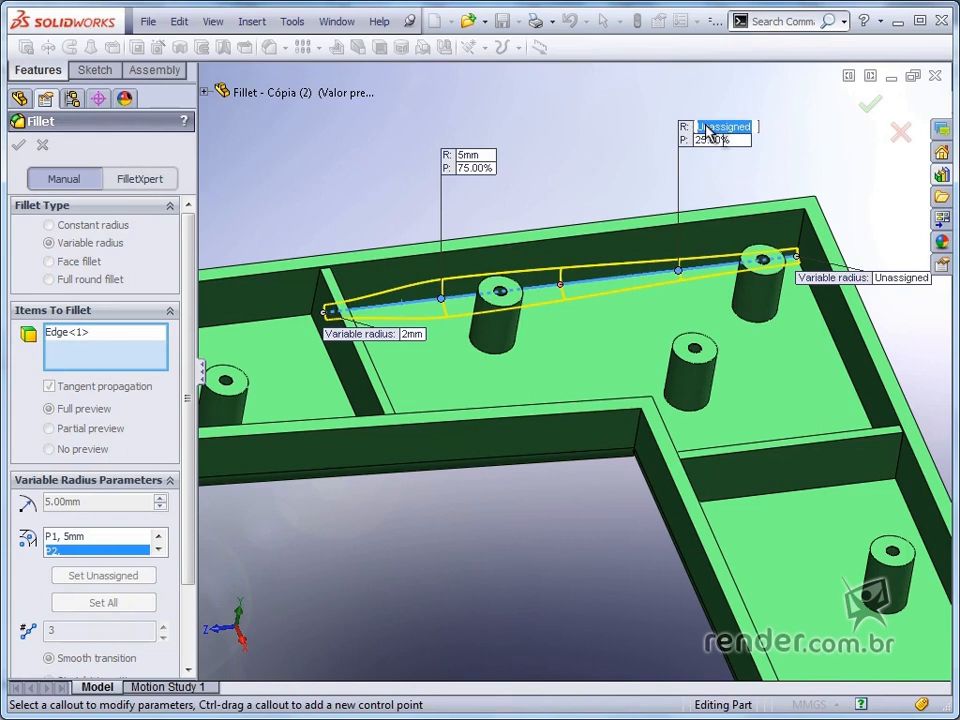
pyautogui.write('4')
pyautogui.press('Return')
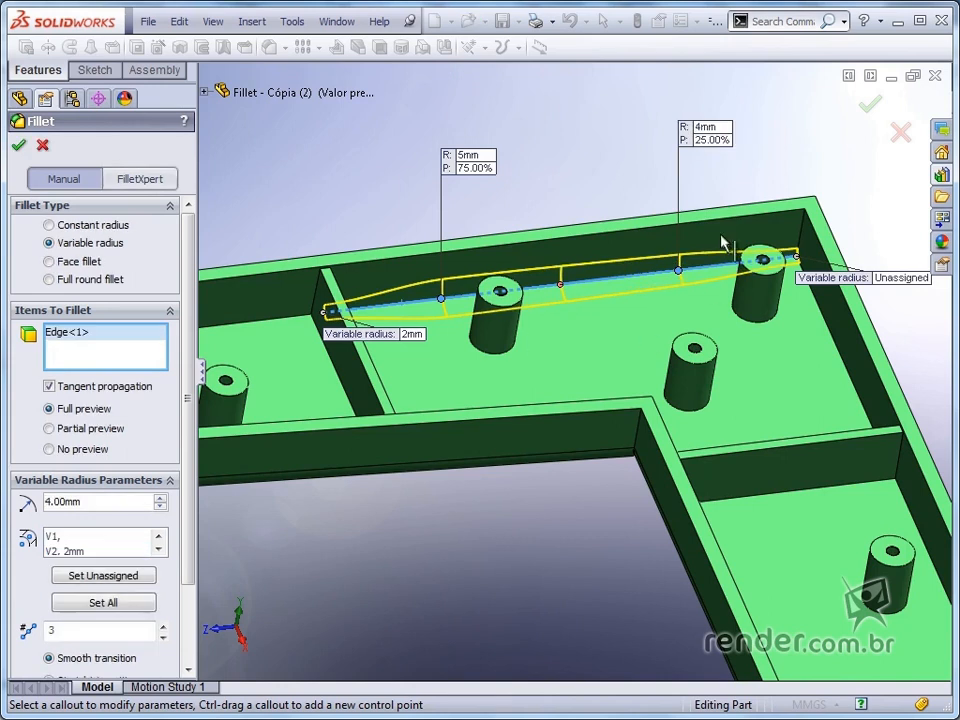
pyautogui.click(19, 146)
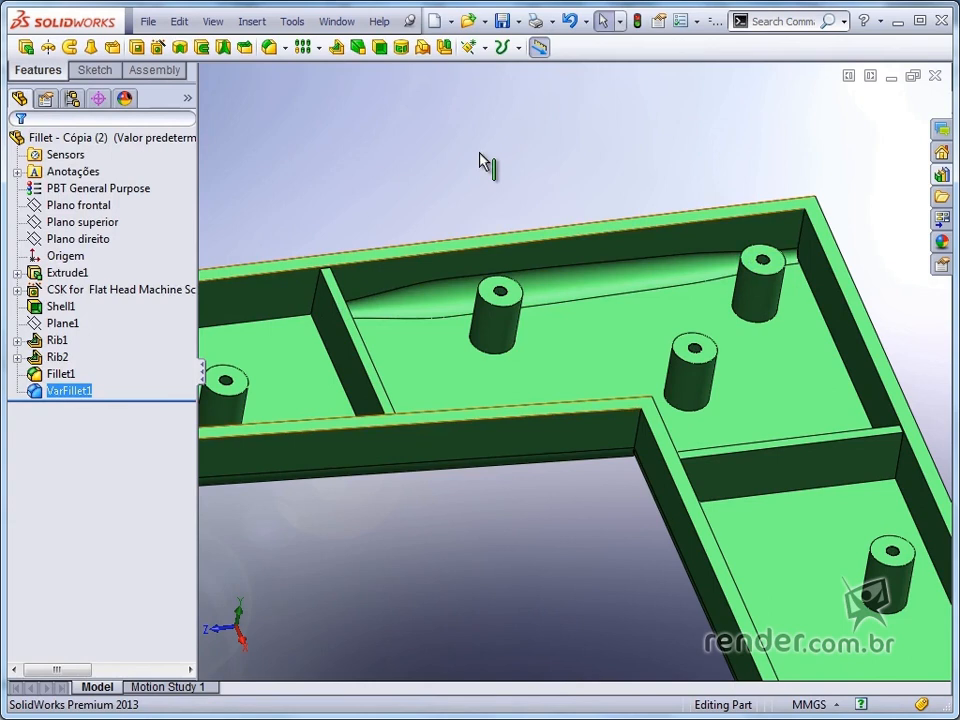
# Start a face fillet between the rib's side face and the floor of the small end compartment
pyautogui.scroll(-1, 491, 181)
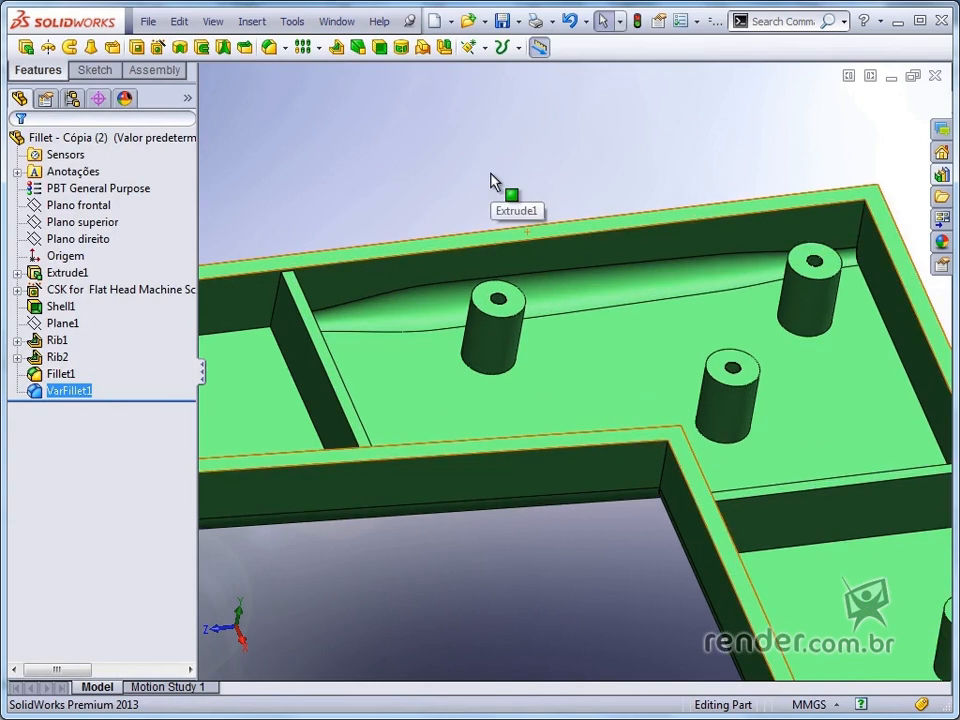
pyautogui.click(269, 48)
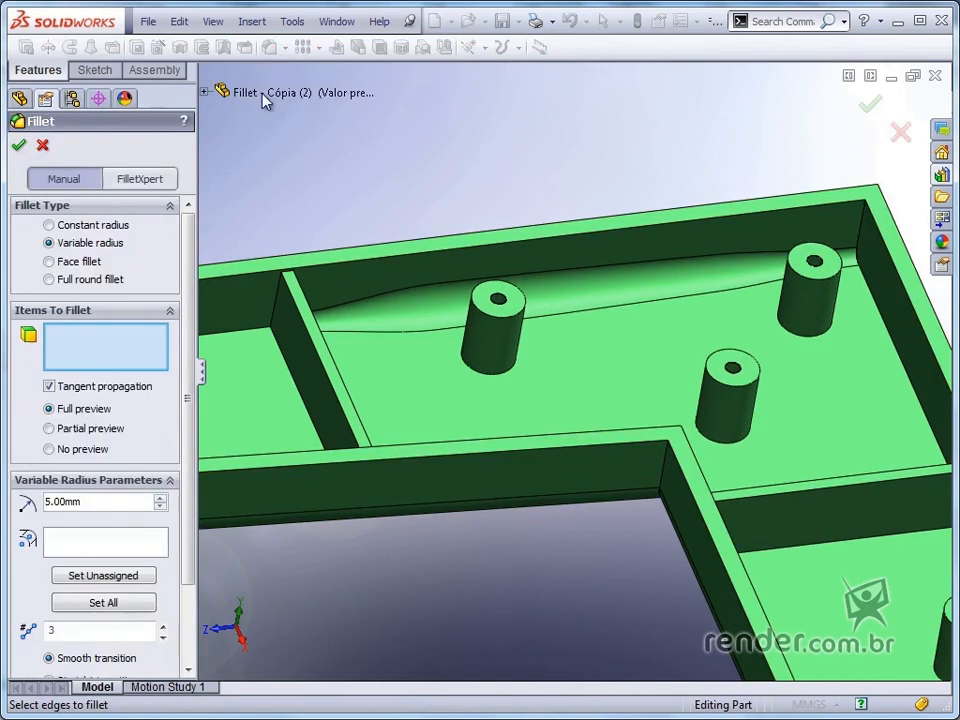
pyautogui.click(50, 262)
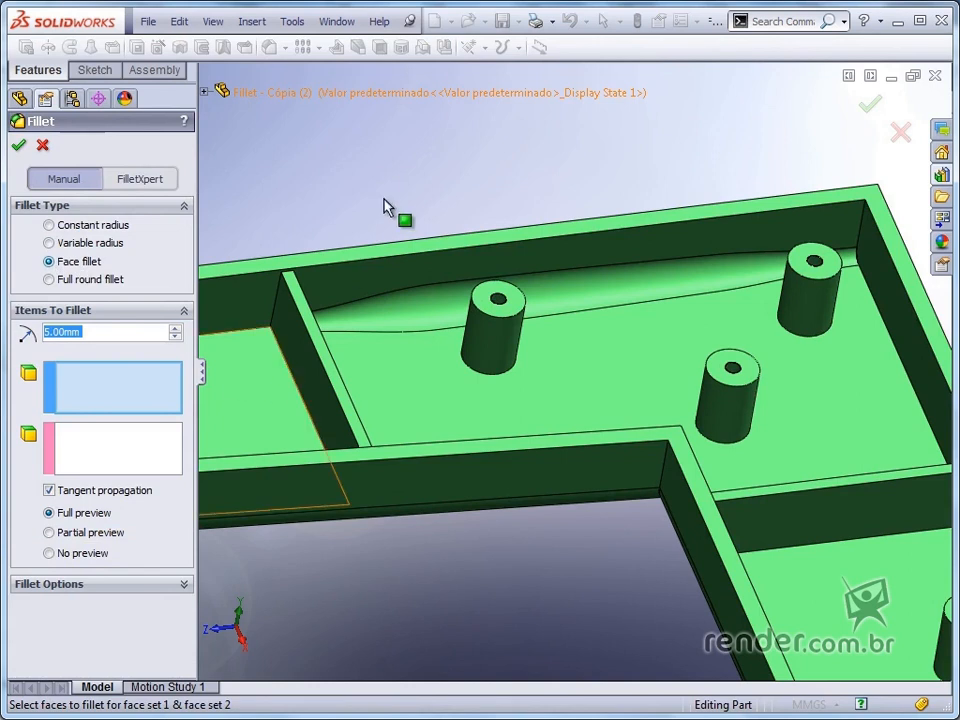
pyautogui.scroll(1, 384, 200)
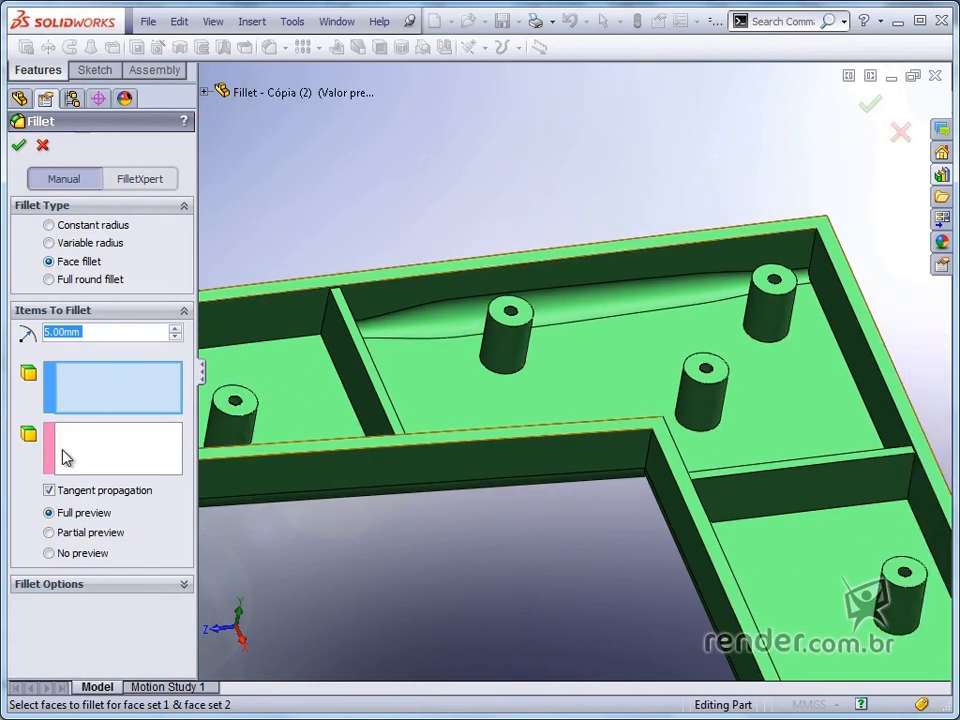
pyautogui.click(348, 362)
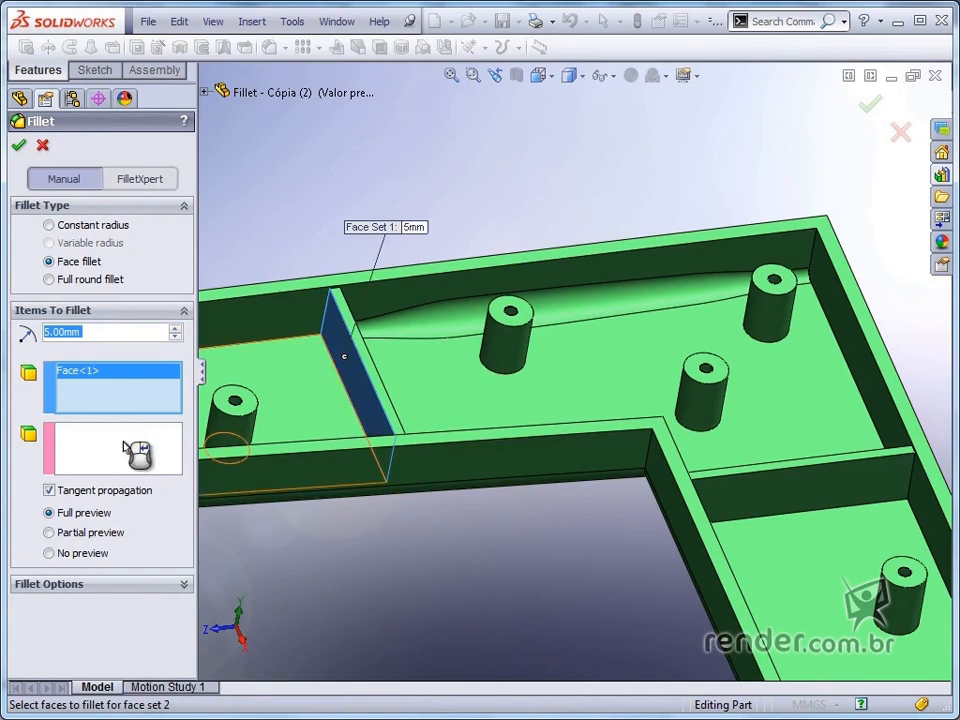
pyautogui.click(296, 372)
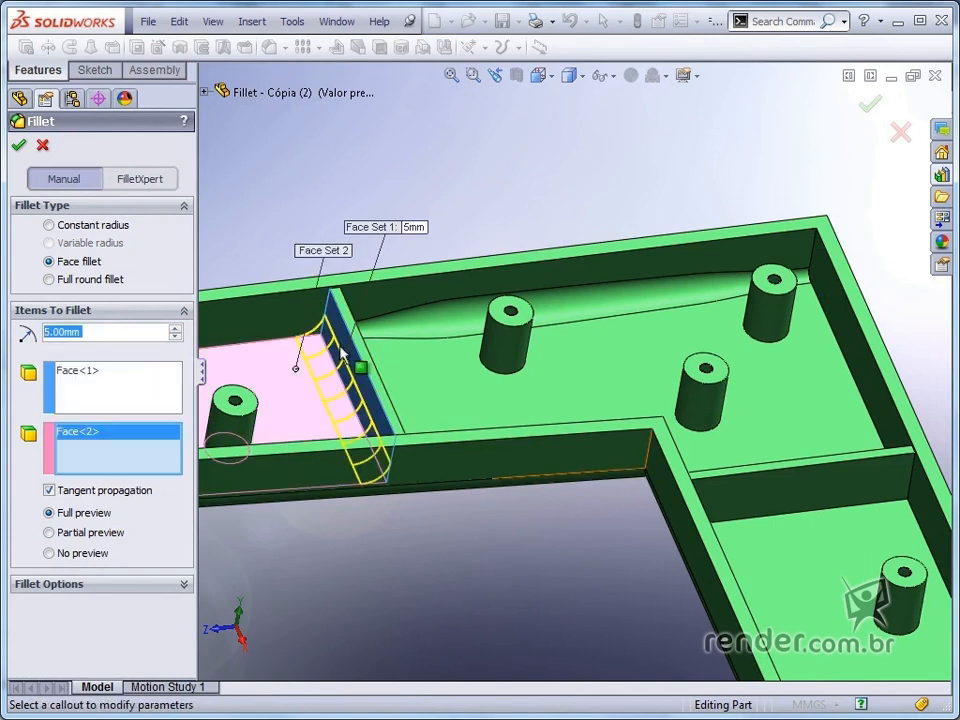
# Set the face fillet's radius to 7 mm and apply it
pyautogui.click(84, 332)
pyautogui.doubleClick(84, 332)
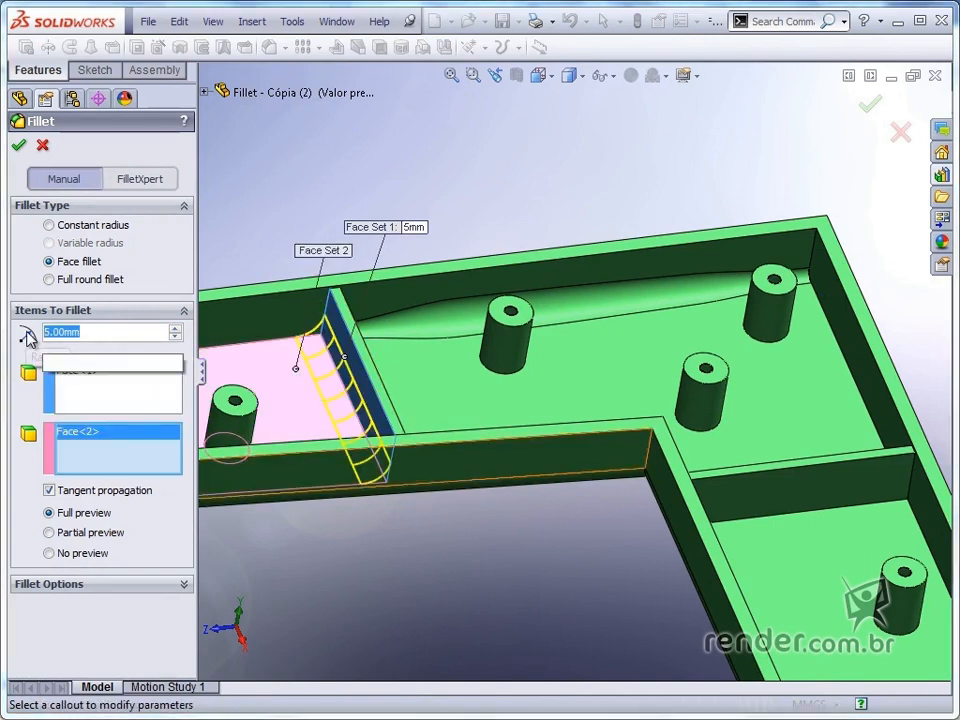
pyautogui.write('7')
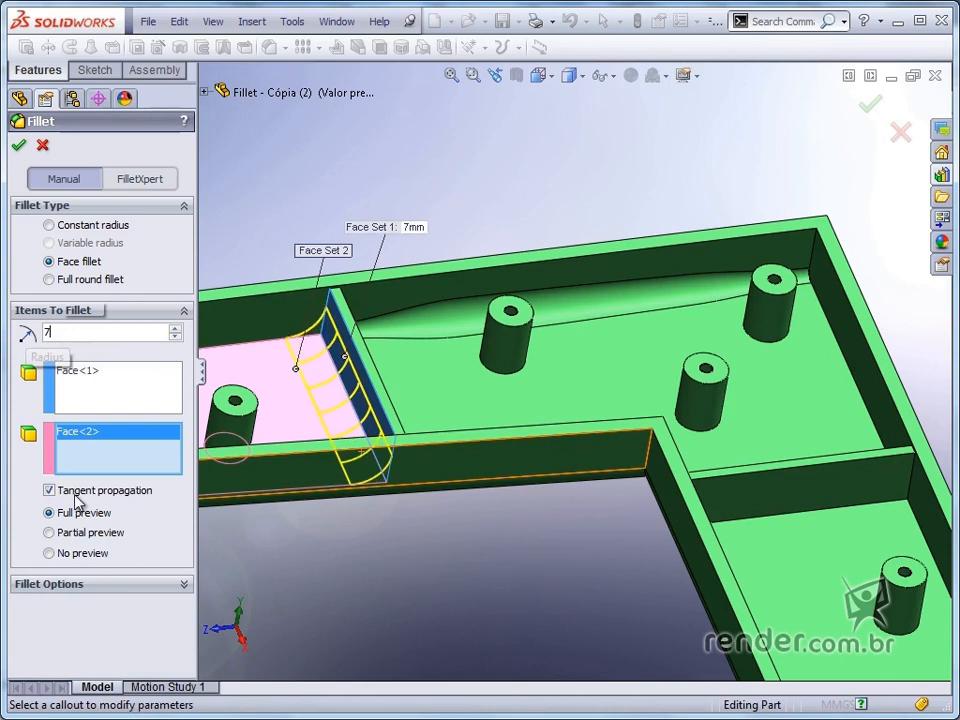
pyautogui.press('Return')
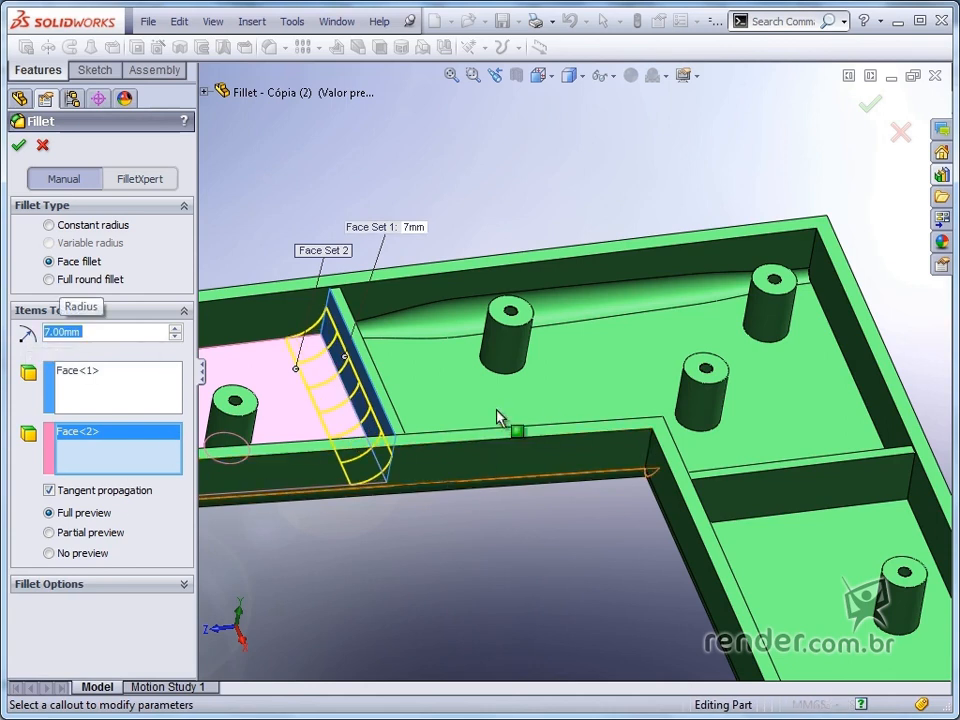
pyautogui.moveTo(588, 447)
pyautogui.mouseDown(button='middle')
pyautogui.moveTo(598, 458)
pyautogui.moveTo(590, 465)
pyautogui.mouseUp(button='middle')
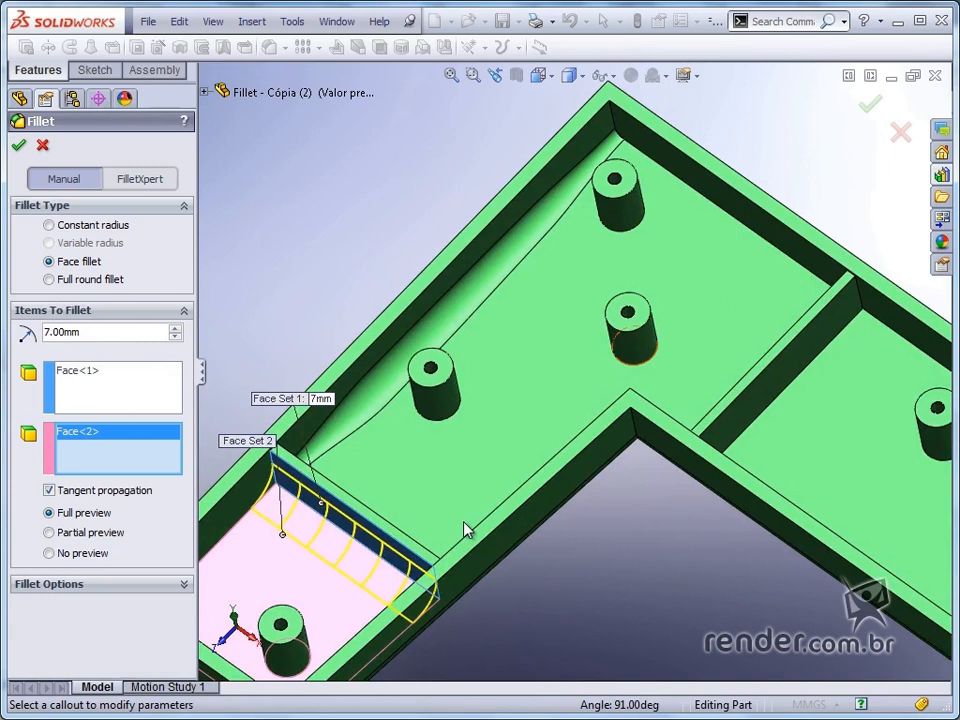
pyautogui.scroll(-1, 278, 624)
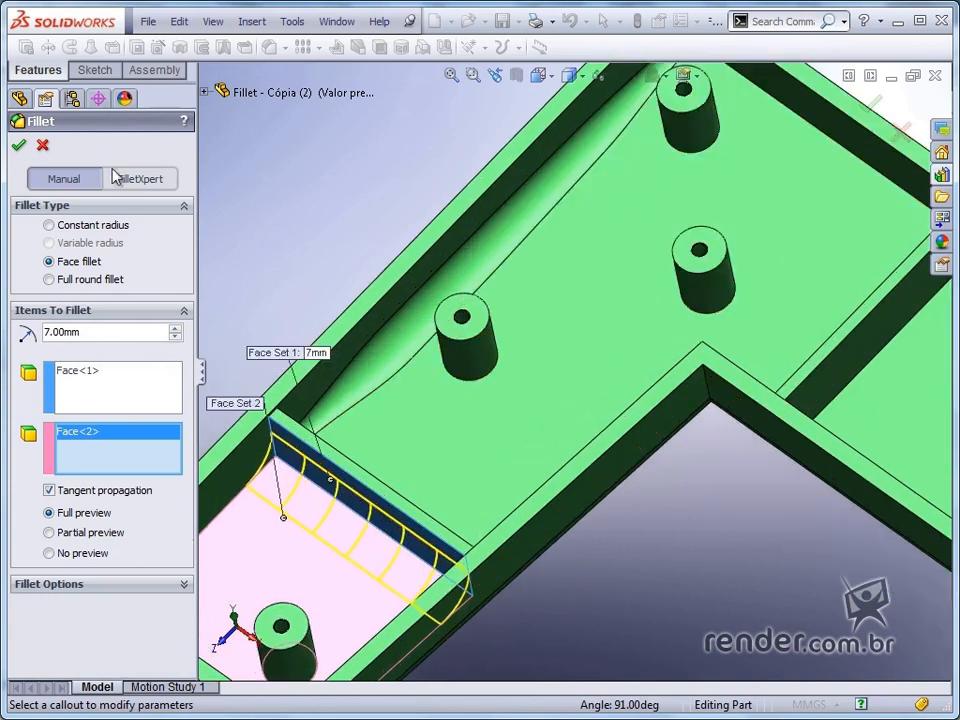
pyautogui.click(19, 147)
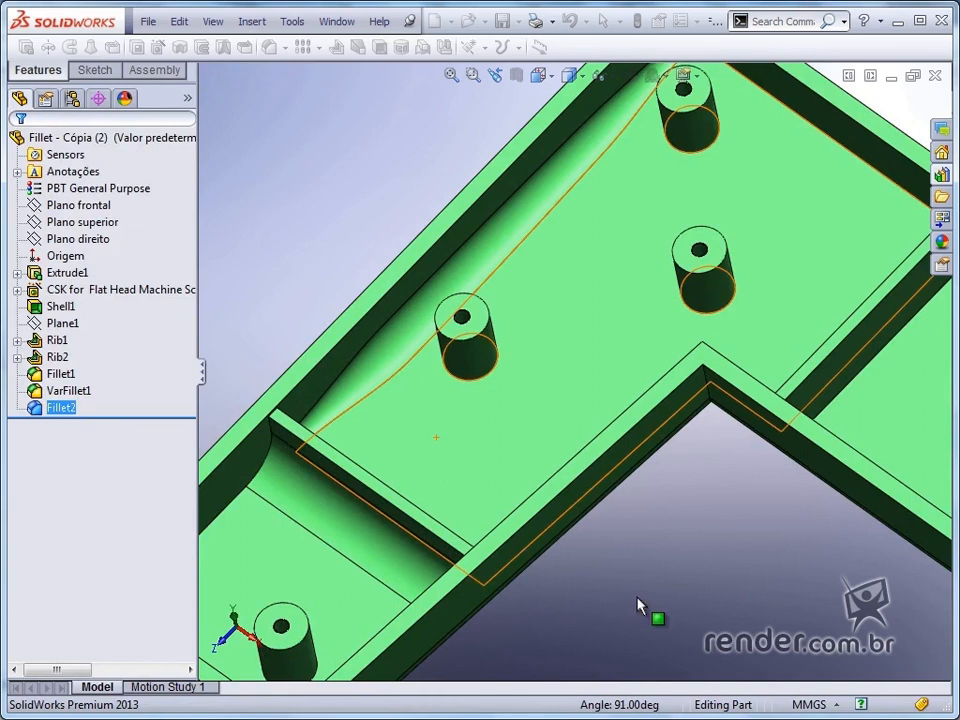
pyautogui.scroll(1, 639, 556)
pyautogui.click(639, 558)
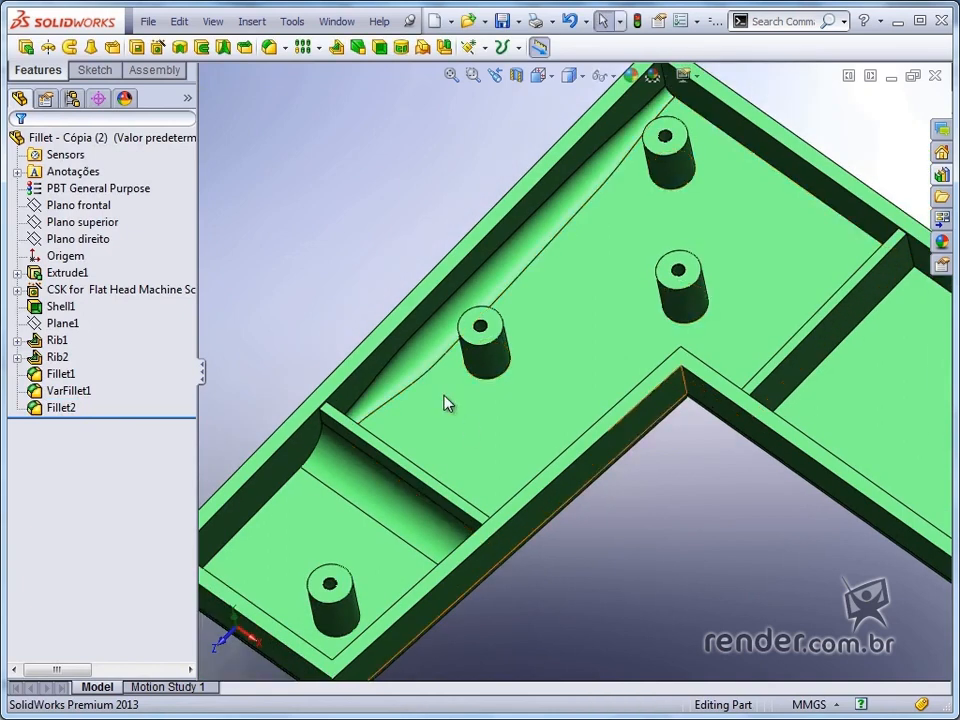
# Start a full round fillet on the rib bounding the three-boss compartment, using its compartment-side face as side set 1 and top face as center set
pyautogui.click(268, 47)
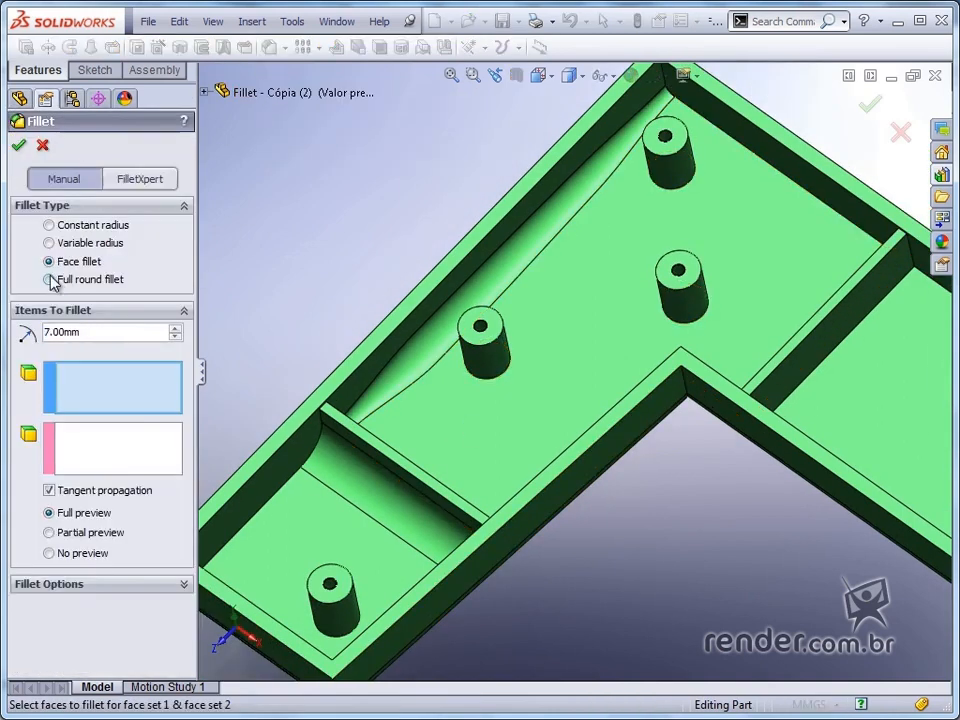
pyautogui.click(54, 280)
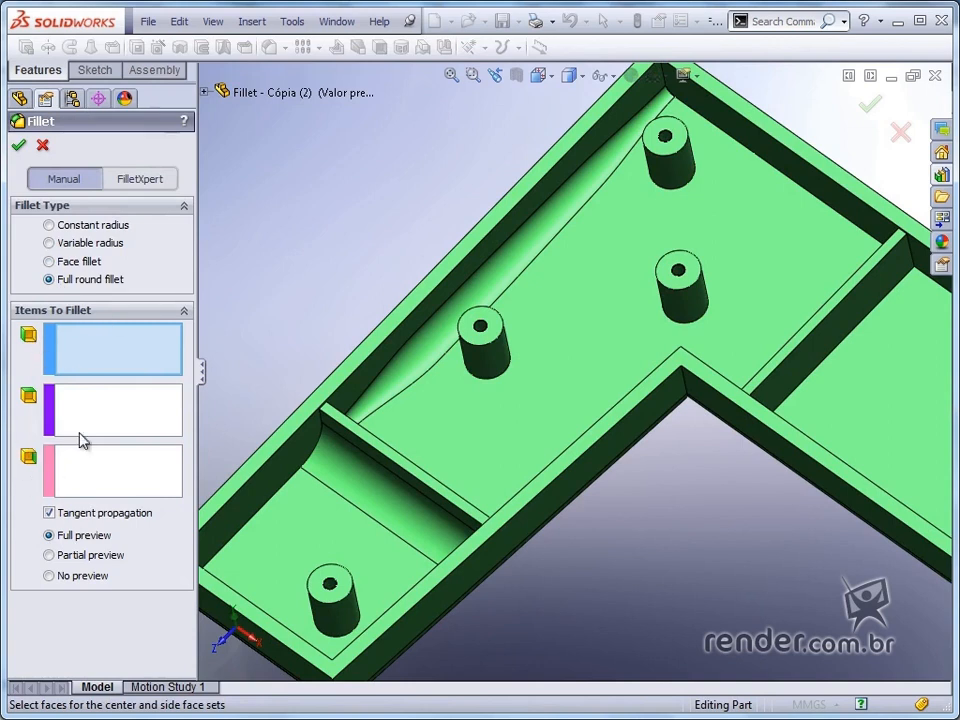
pyautogui.click(786, 381)
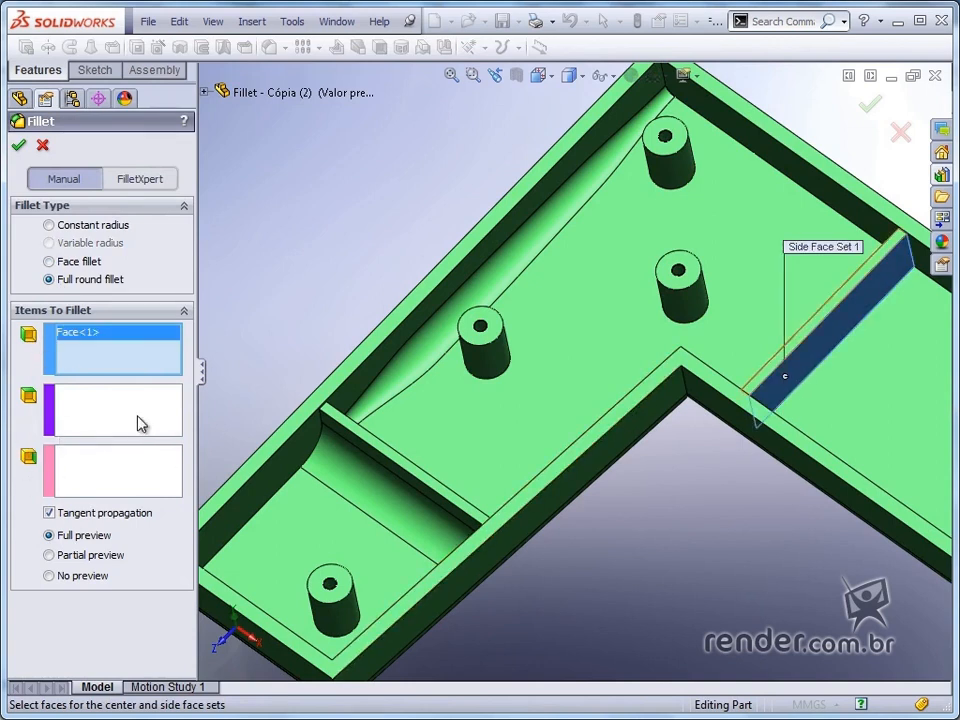
pyautogui.click(772, 366)
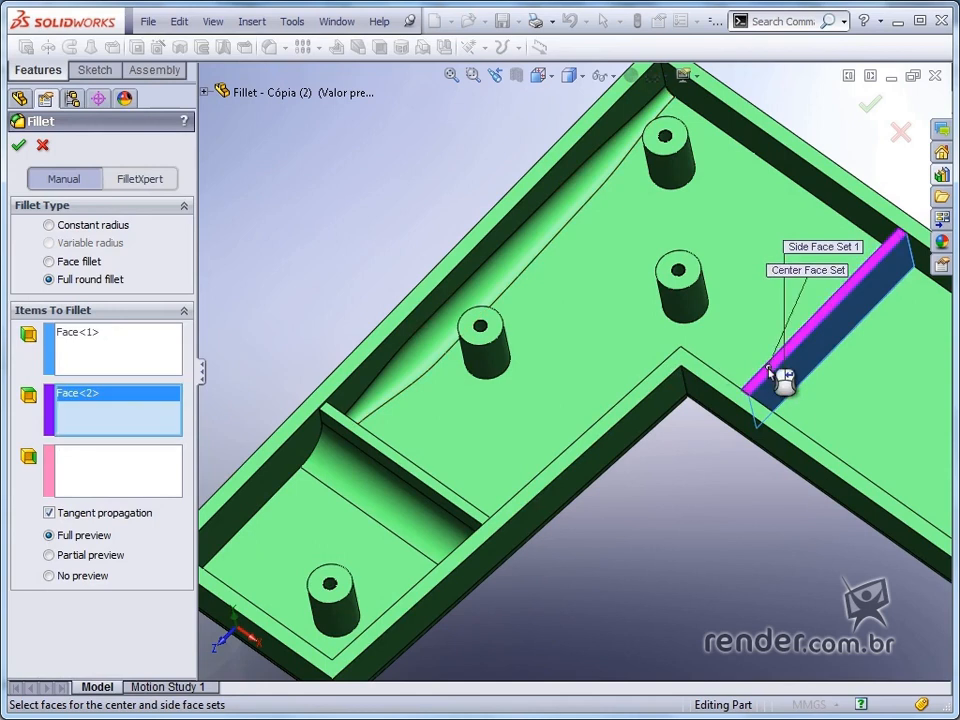
# Add the rib's opposite side face as side face set 2 and apply the full round fillet
pyautogui.click(142, 462)
pyautogui.moveTo(556, 522); pyautogui.dragTo(690, 556, button='middle')
pyautogui.click(748, 306)
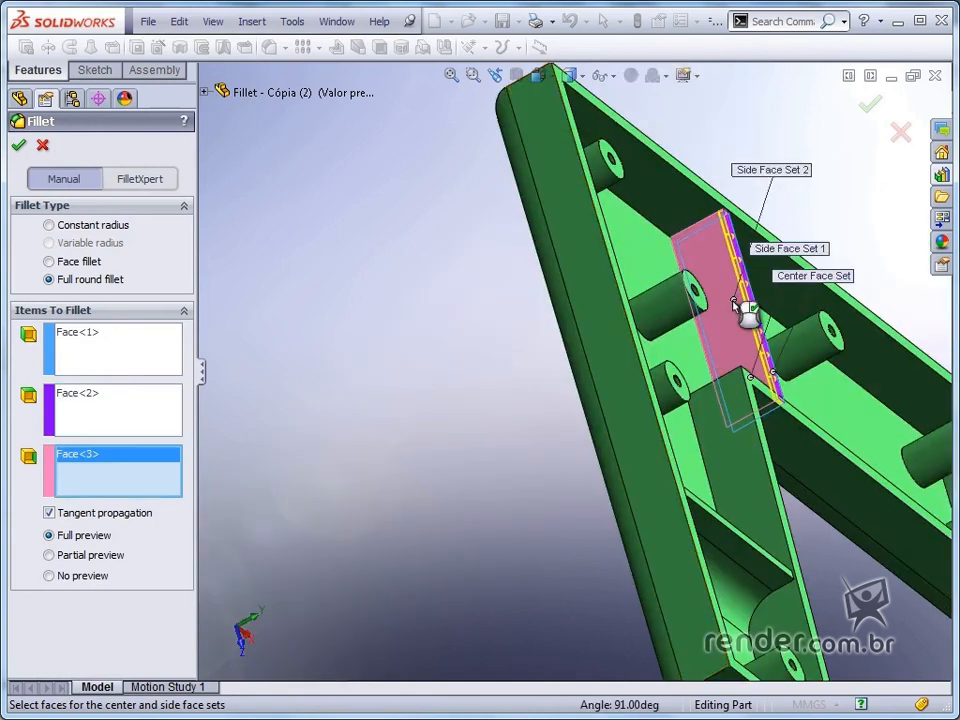
pyautogui.scroll(-2, 785, 316)
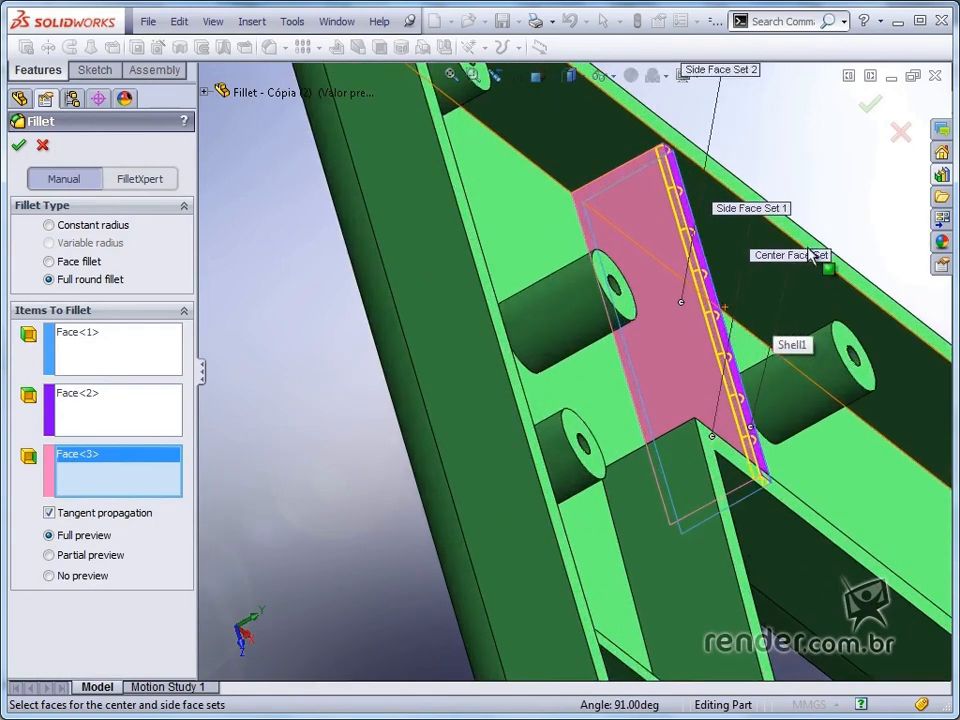
pyautogui.moveTo(809, 249); pyautogui.dragTo(767, 144, button='middle')
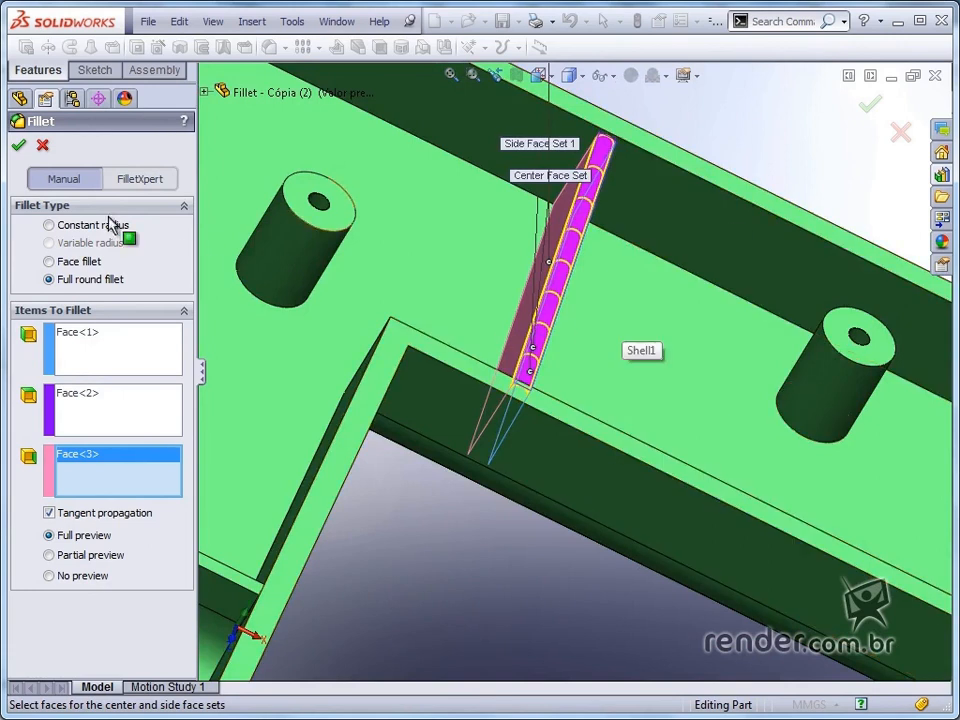
pyautogui.click(16, 147)
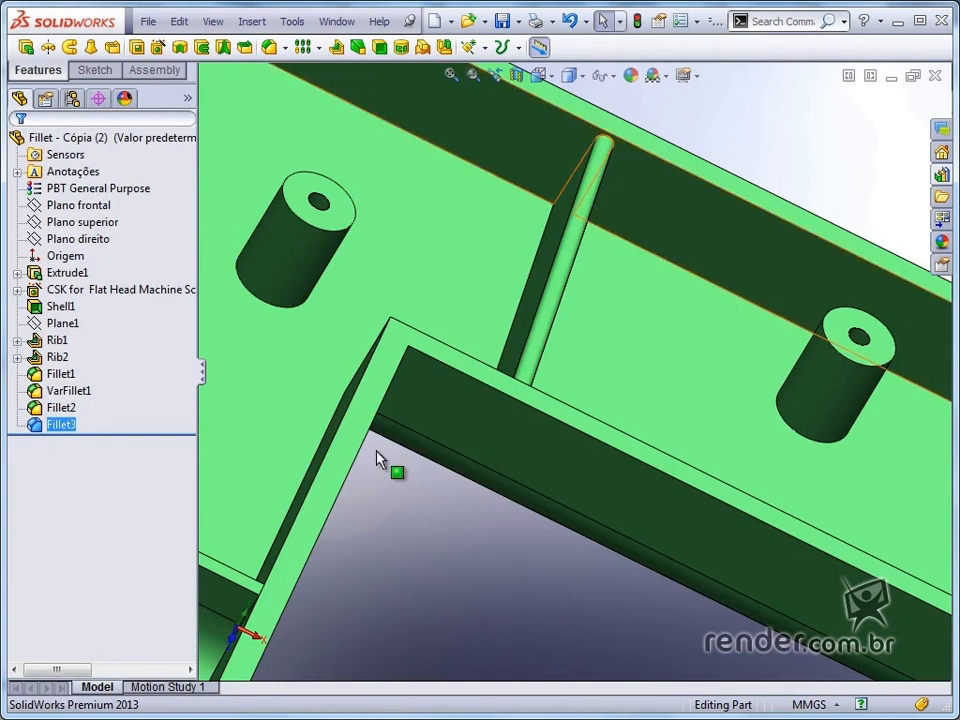
pyautogui.hotkey('ctrl', '7')
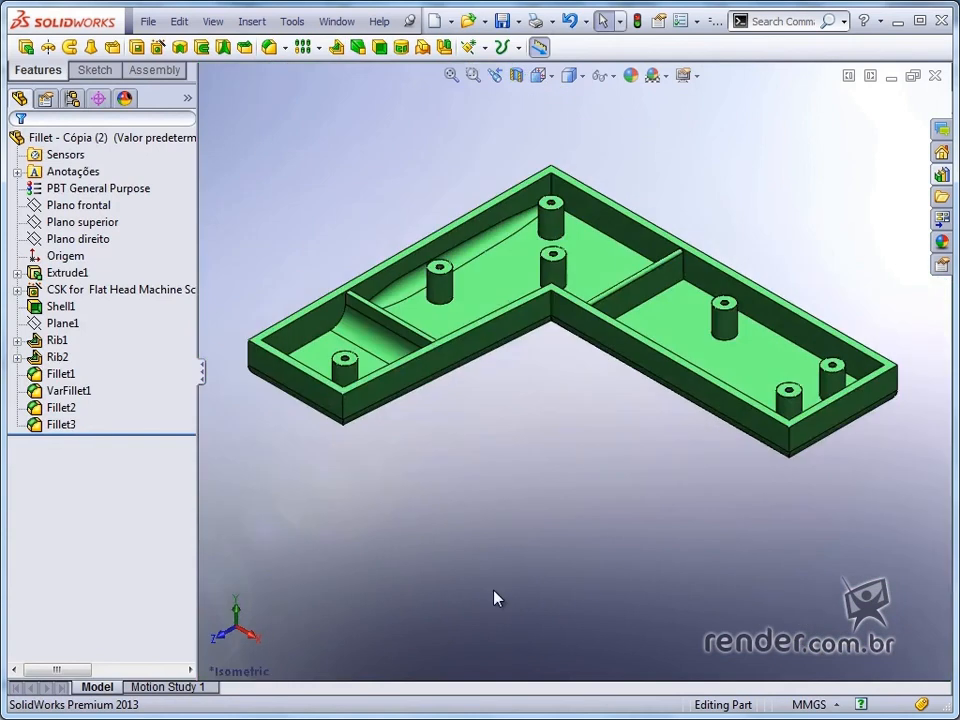
# Use FilletXpert to add a 2 mm fillet along the floor edge of the long outer wall in the three-boss compartment
pyautogui.click(270, 48)
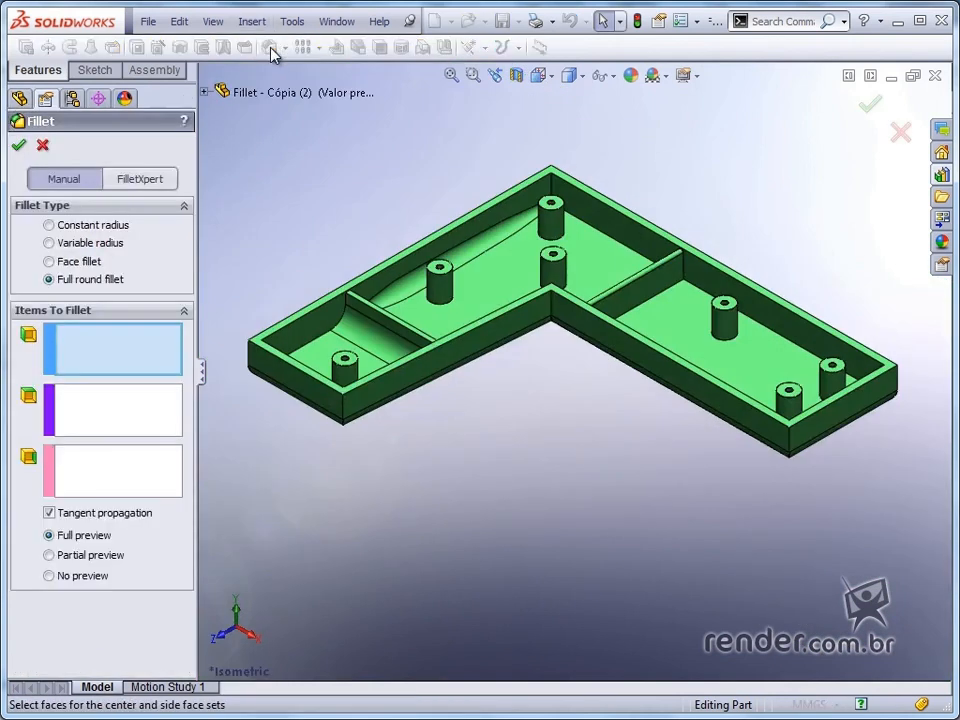
pyautogui.click(141, 179)
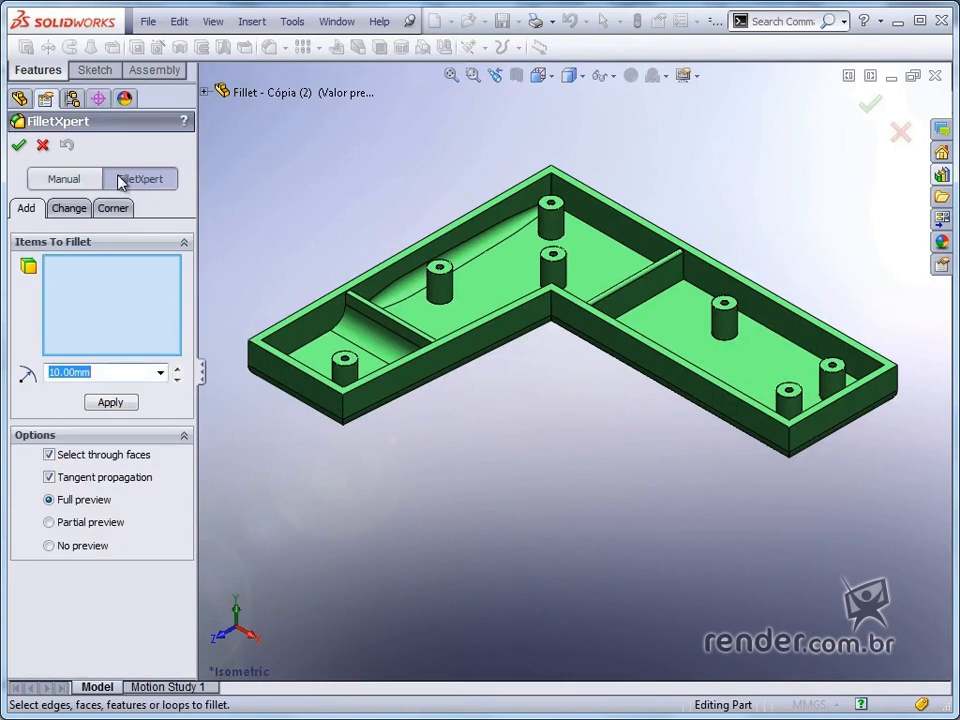
pyautogui.click(696, 293)
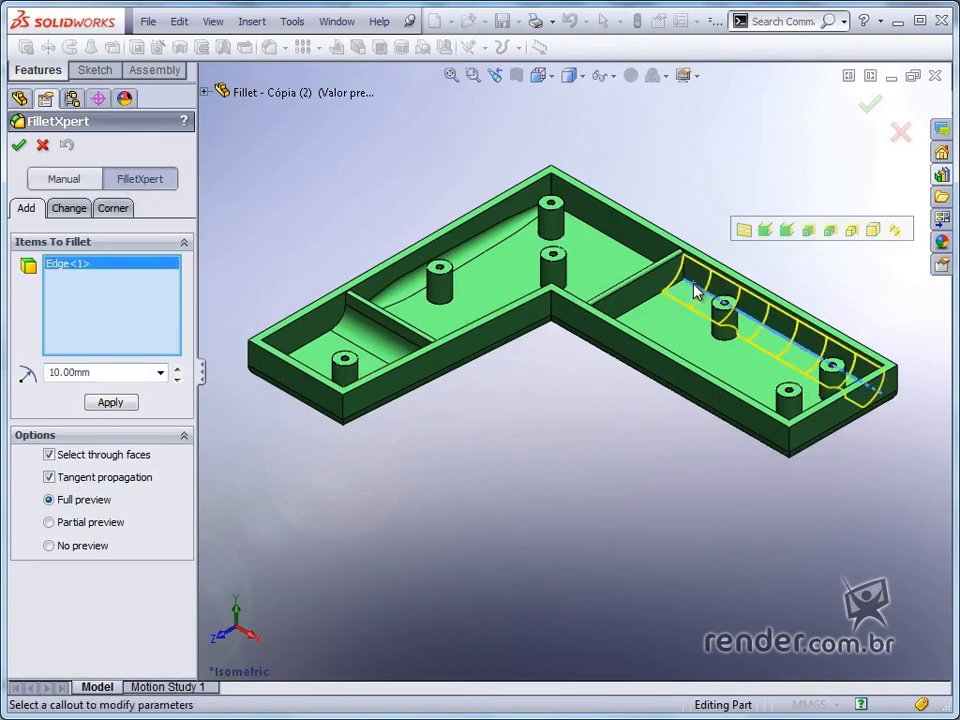
pyautogui.moveTo(92, 371); pyautogui.dragTo(33, 372)
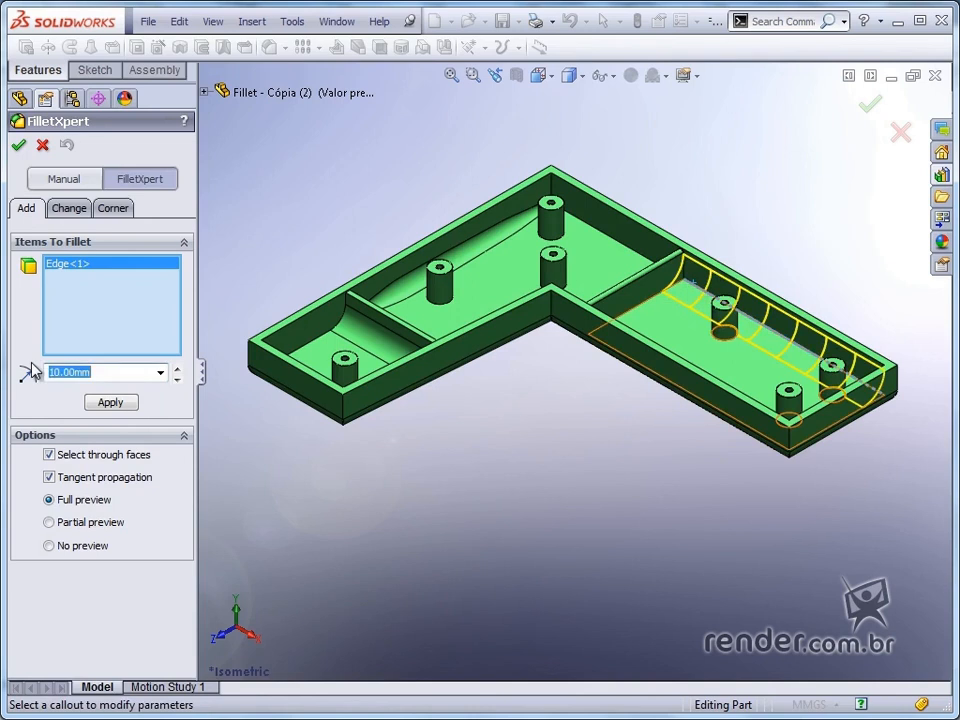
pyautogui.write('5')
pyautogui.click(110, 404)
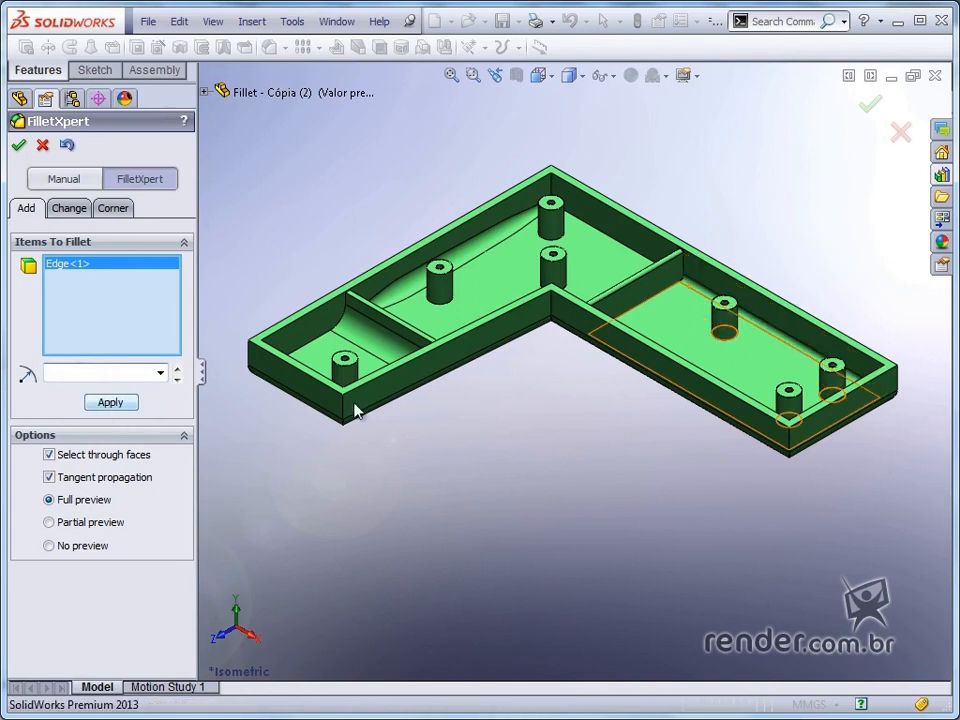
# Add 1 mm fillets to the base edges of the three bosses in the same compartment with FilletXpert and return to the isometric view
pyautogui.scroll(-3, 775, 375)
pyautogui.click(722, 338)
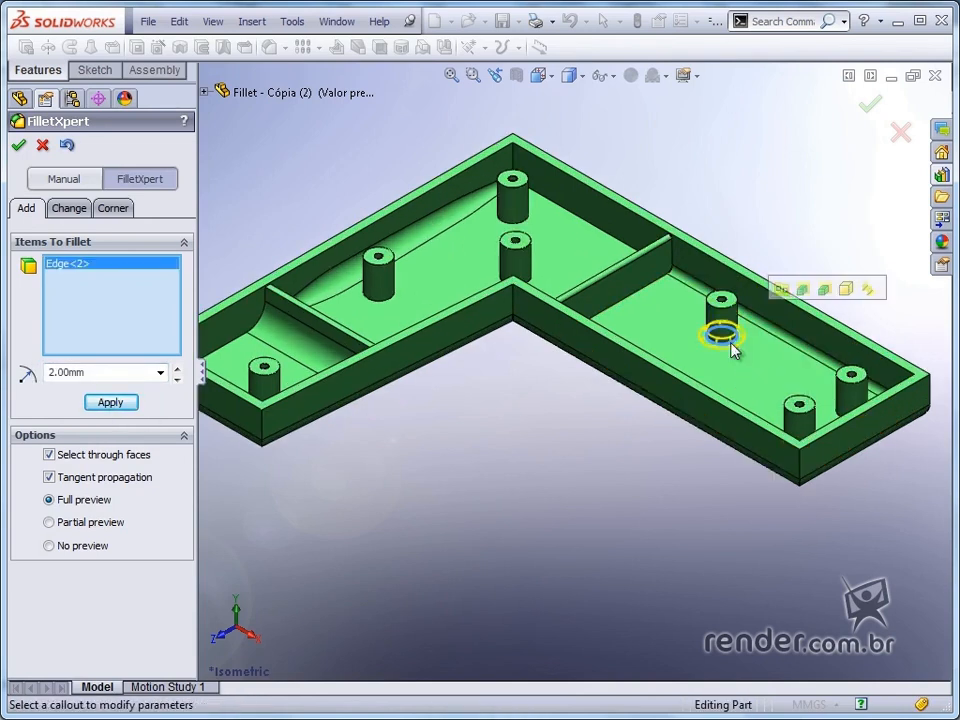
pyautogui.click(845, 415)
pyautogui.moveTo(829, 493); pyautogui.dragTo(648, 463, button='middle')
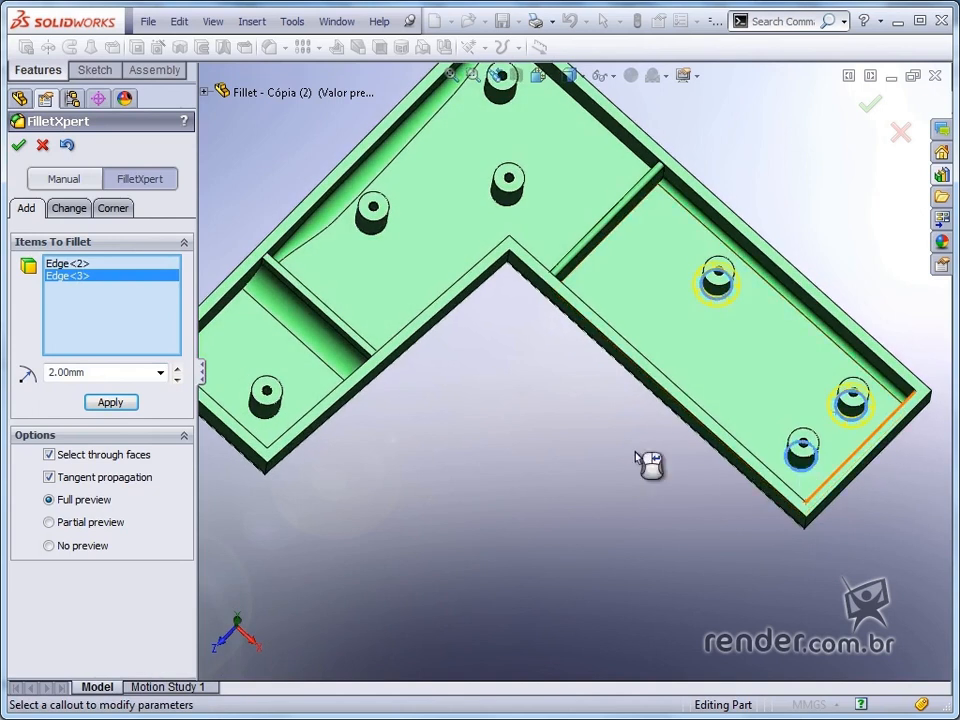
pyautogui.moveTo(92, 372); pyautogui.dragTo(5, 367)
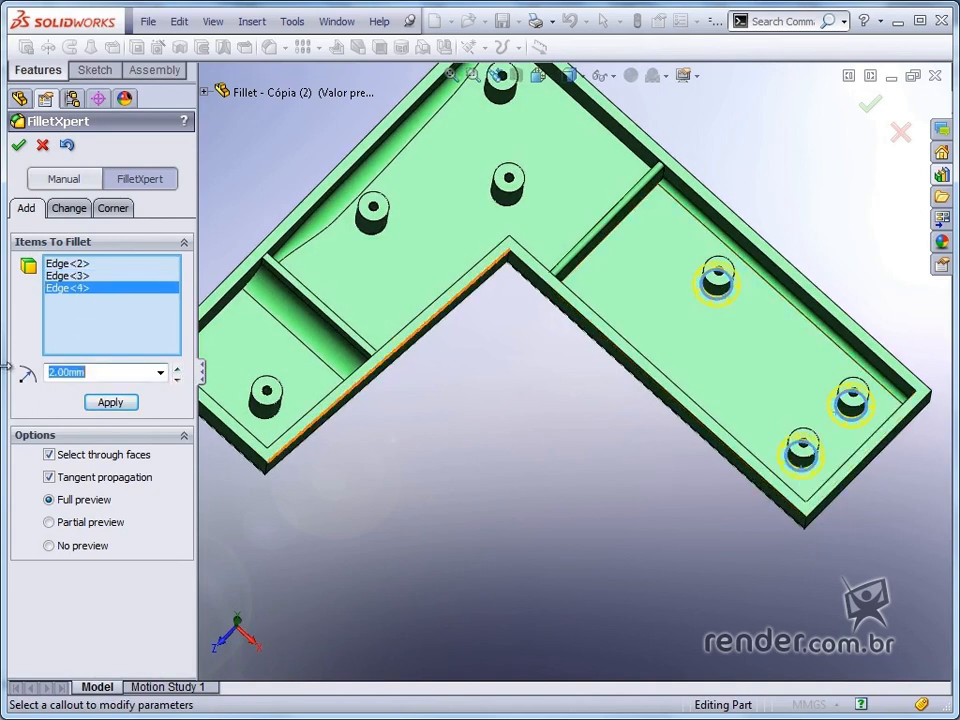
pyautogui.write('1')
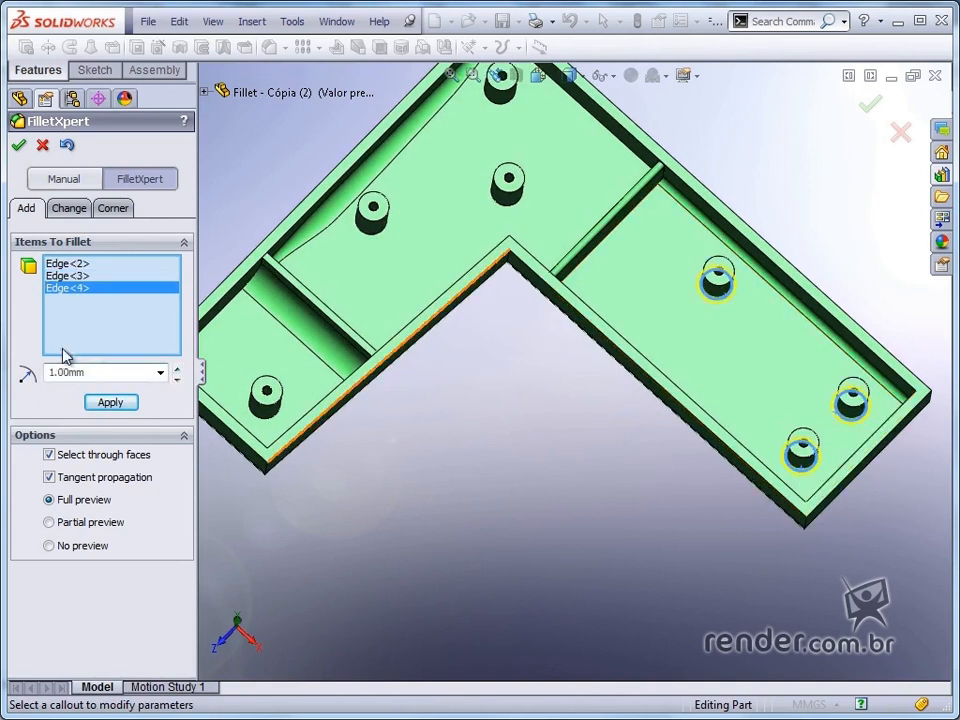
pyautogui.click(98, 408)
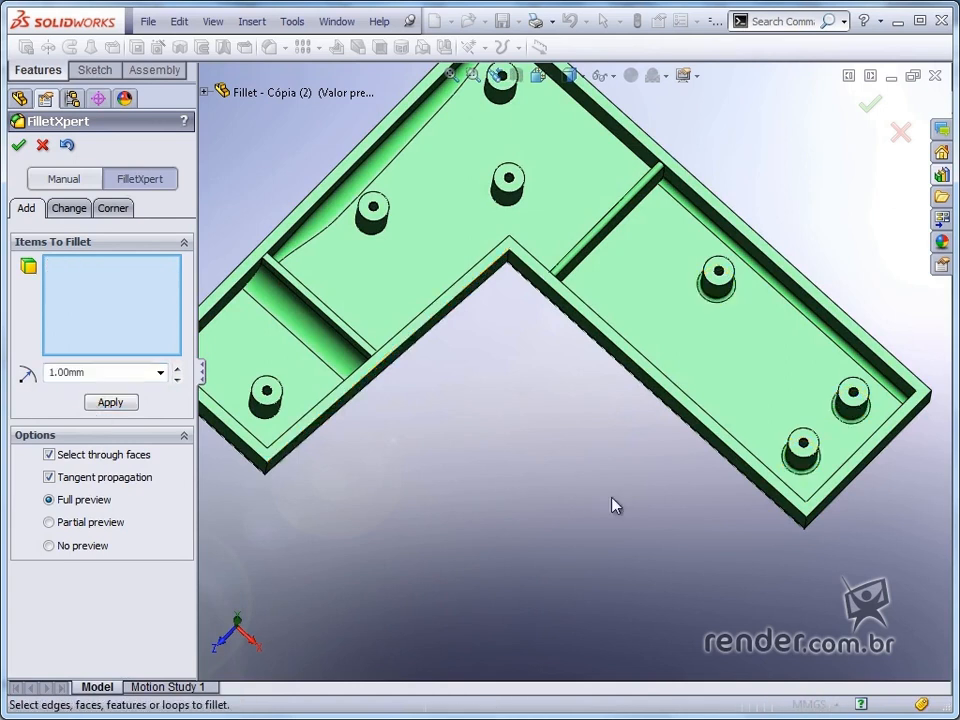
pyautogui.moveTo(611, 506); pyautogui.dragTo(735, 317, button='middle')
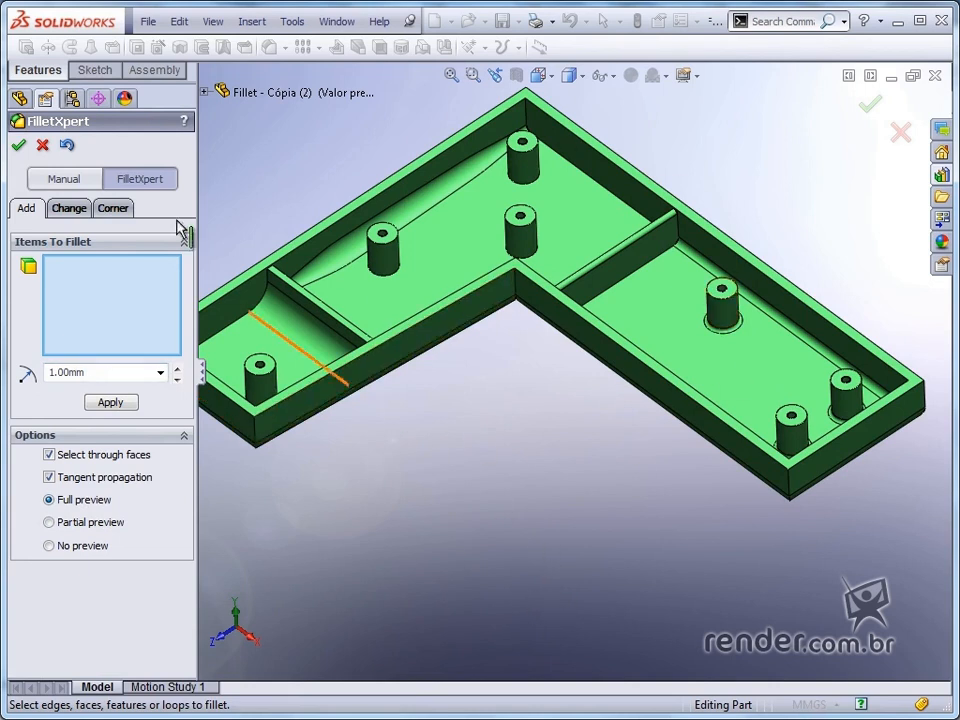
pyautogui.click(42, 145)
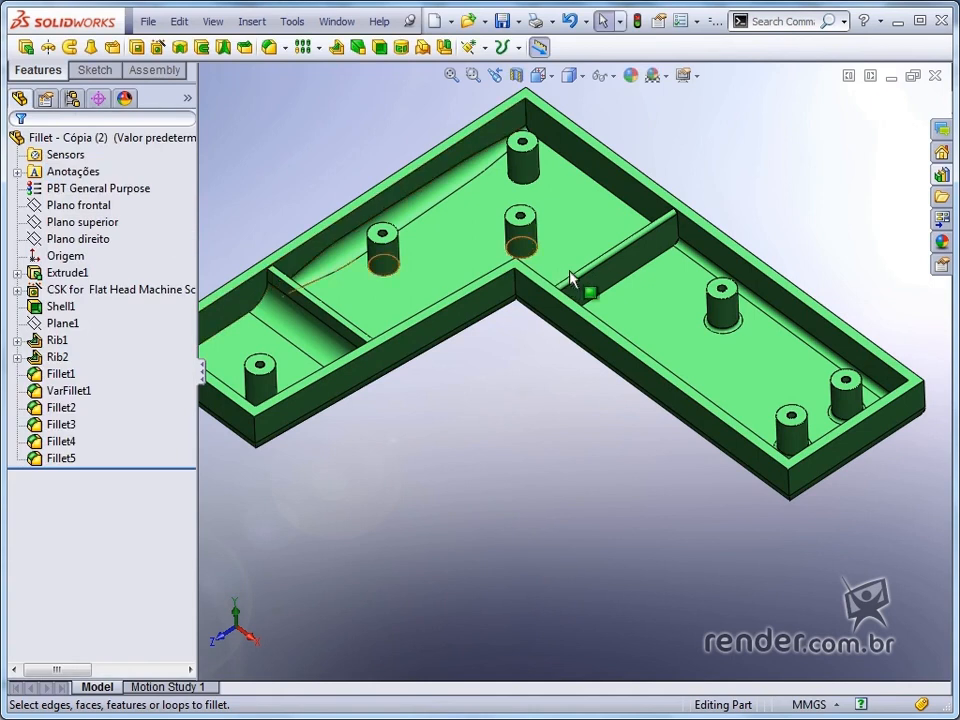
pyautogui.scroll(-2, 586, 213)
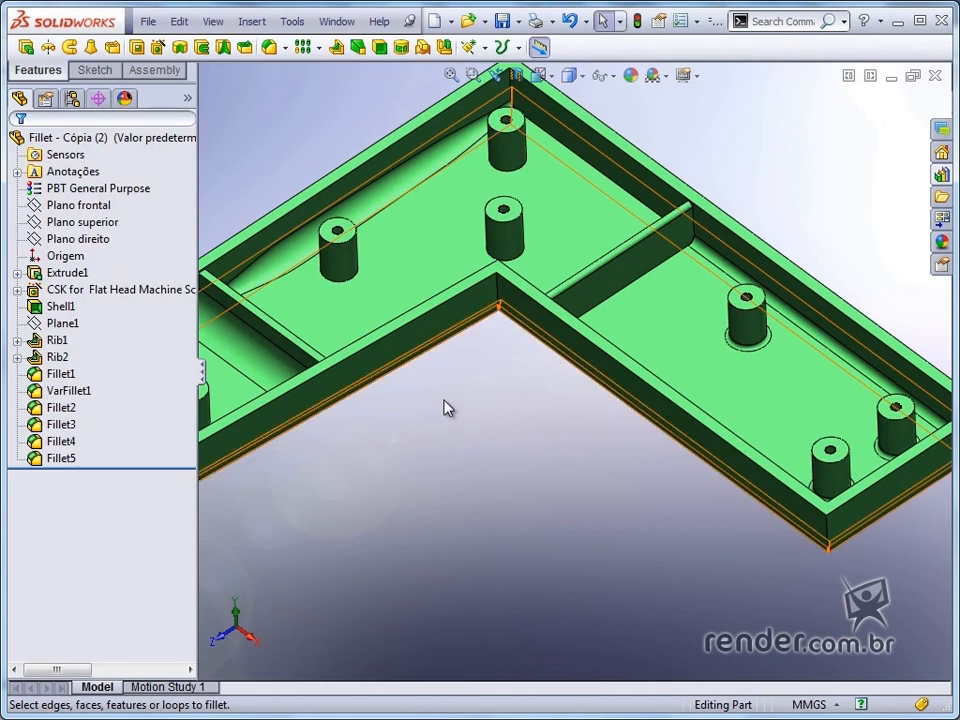
pyautogui.hotkey('ctrl', '7')
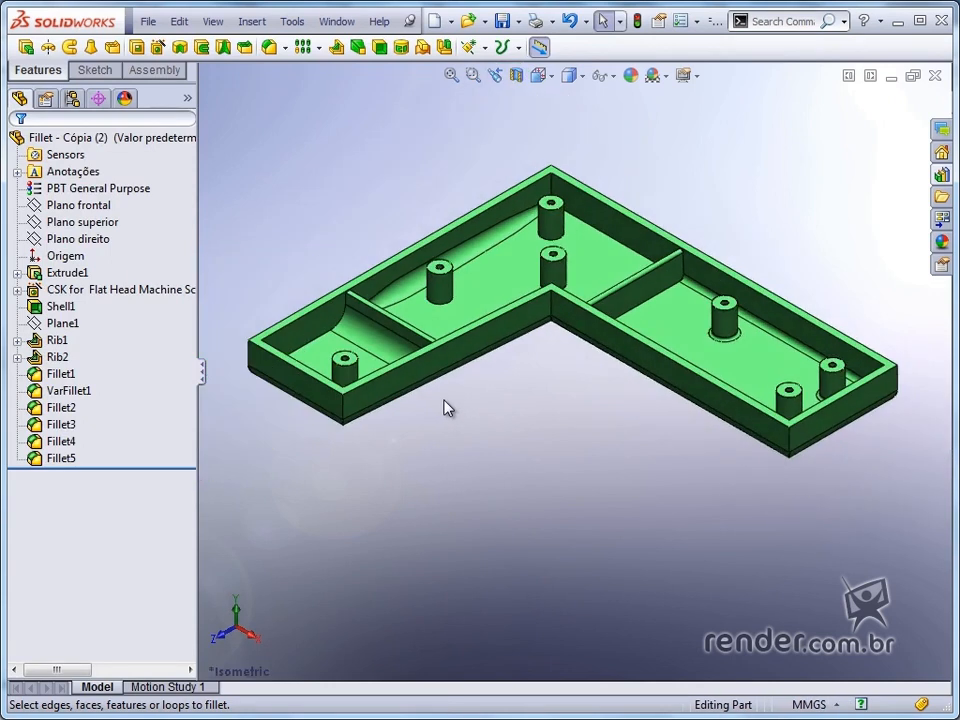